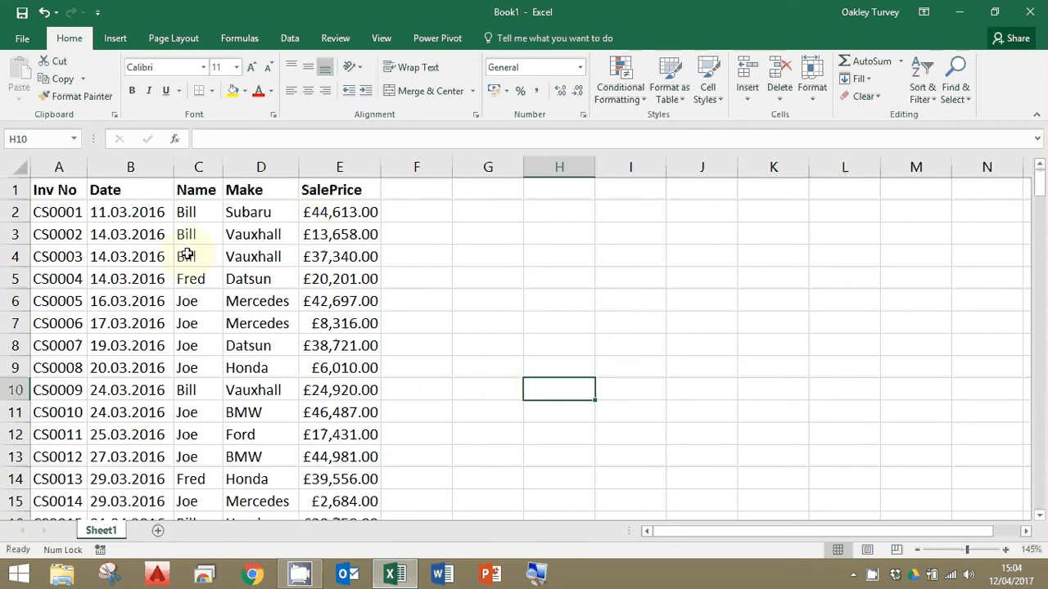
Convert the sales data range A1:E186 into a table with headers.
{"action": "scroll", "coordinate": [215, 257], "scroll_direction": "down", "scroll_amount": 20}
{"action": "scroll", "coordinate": [202, 276], "scroll_direction": "up", "scroll_amount": 20}
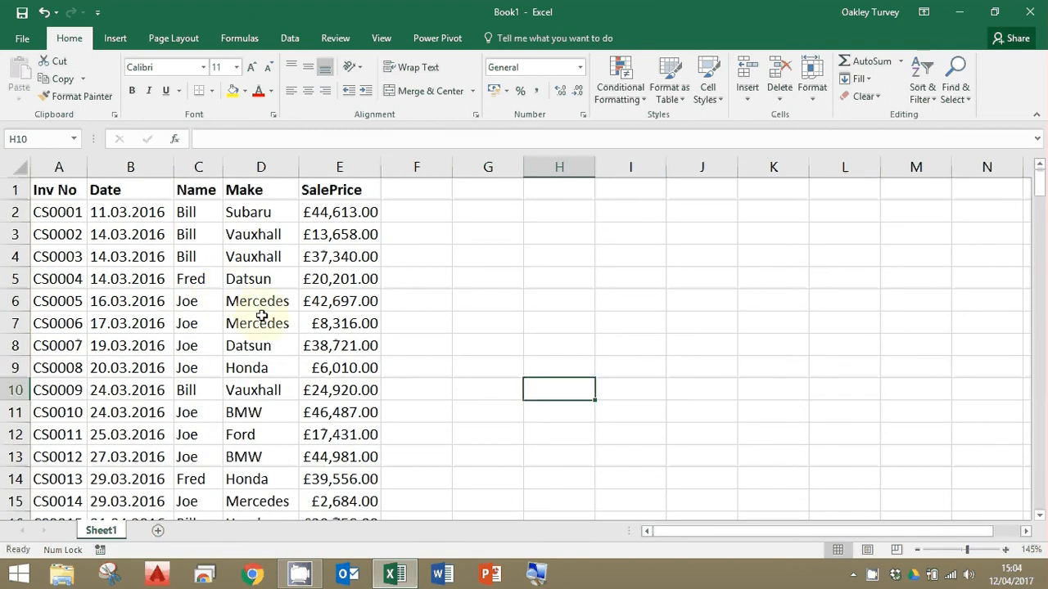
{"action": "left_click", "coordinate": [139, 325]}
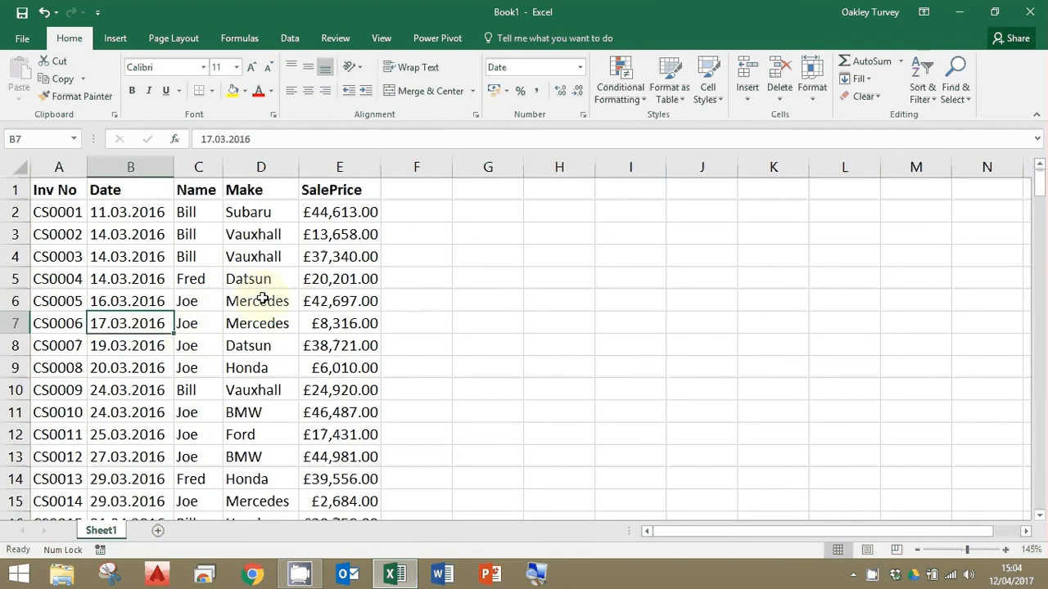
{"action": "key", "text": "ctrl+t"}
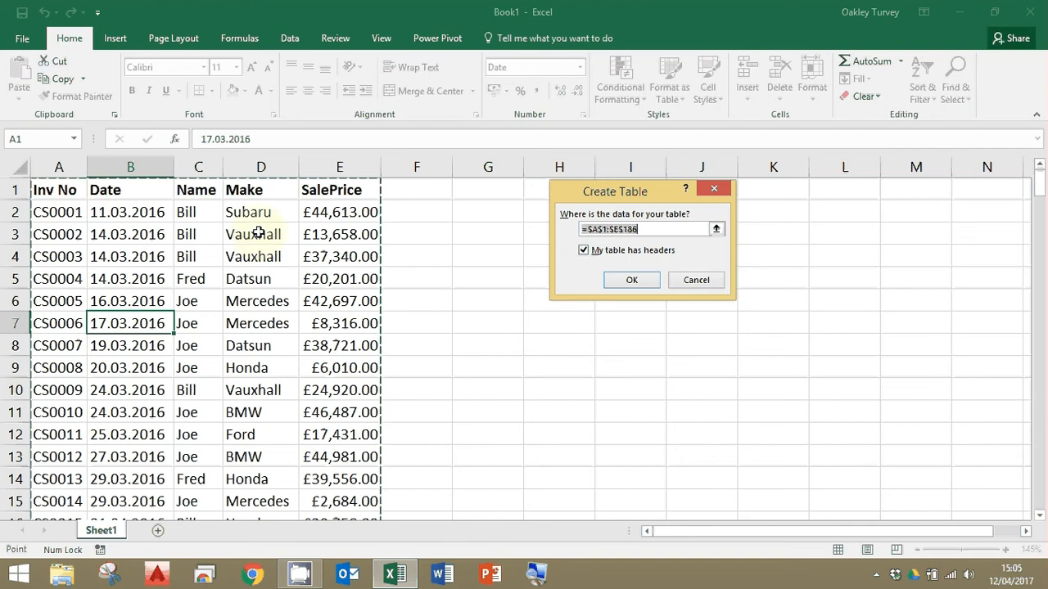
{"action": "left_click", "coordinate": [632, 279]}
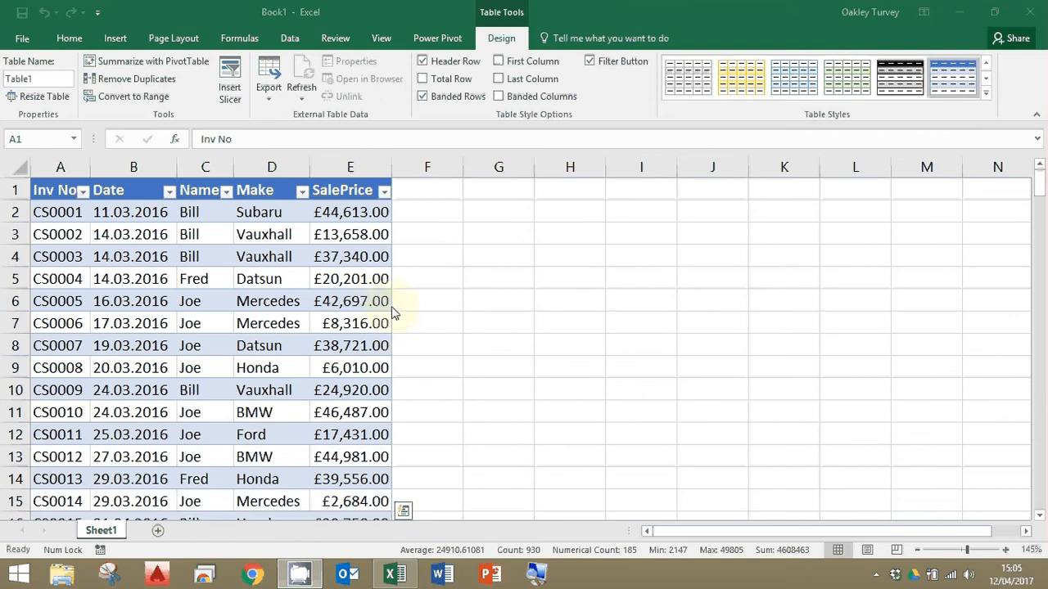
Create a PivotTable from Table1 on a new worksheet.
{"action": "left_click", "coordinate": [172, 15]}
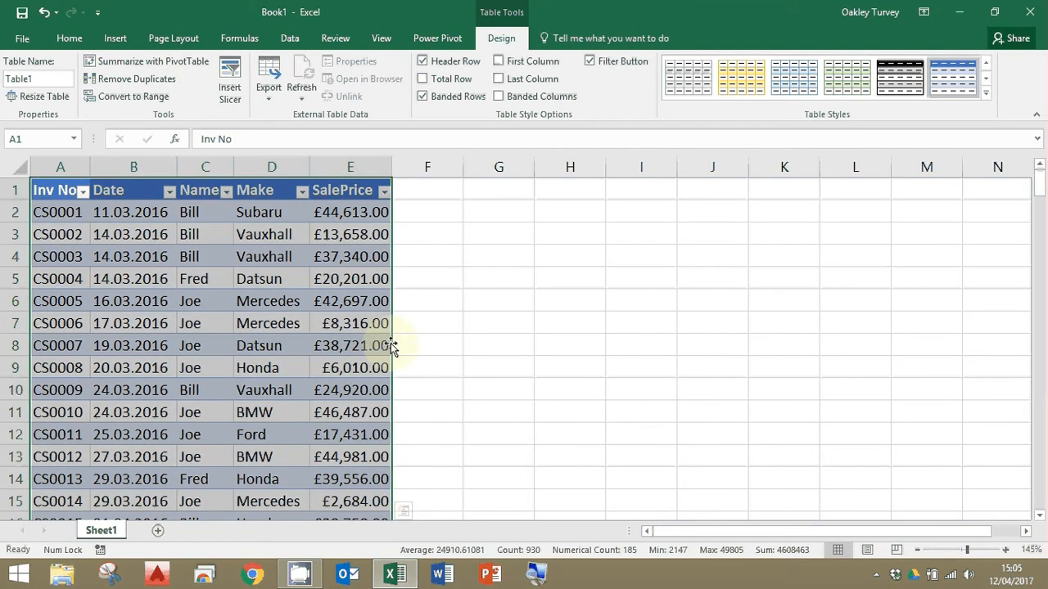
{"action": "left_click", "coordinate": [154, 61]}
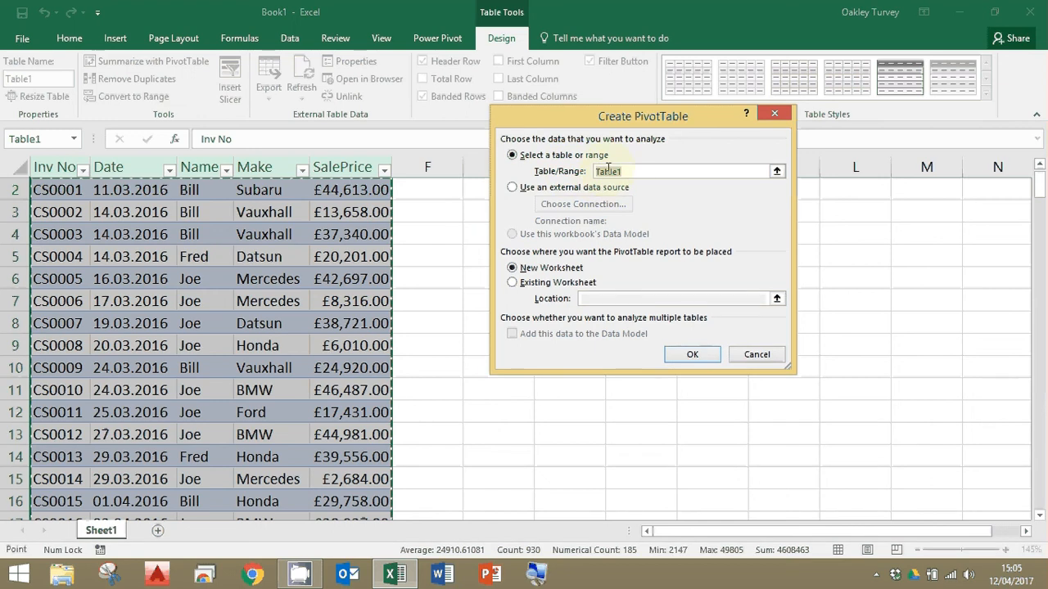
{"action": "scroll", "coordinate": [193, 279], "scroll_direction": "down", "scroll_amount": 11}
{"action": "scroll", "coordinate": [193, 279], "scroll_direction": "up", "scroll_amount": 11}
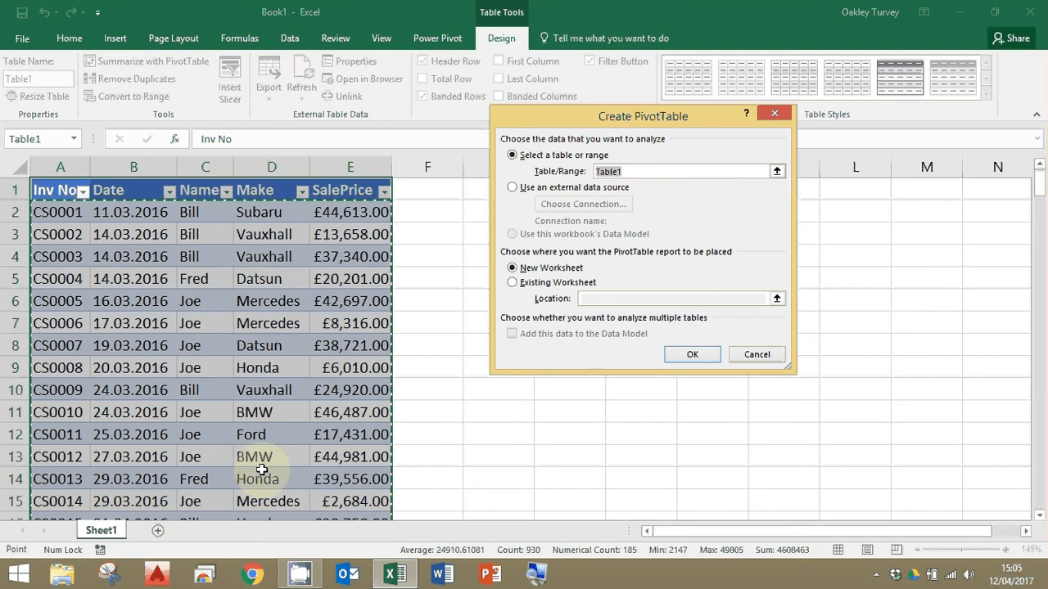
{"action": "left_click", "coordinate": [698, 357]}
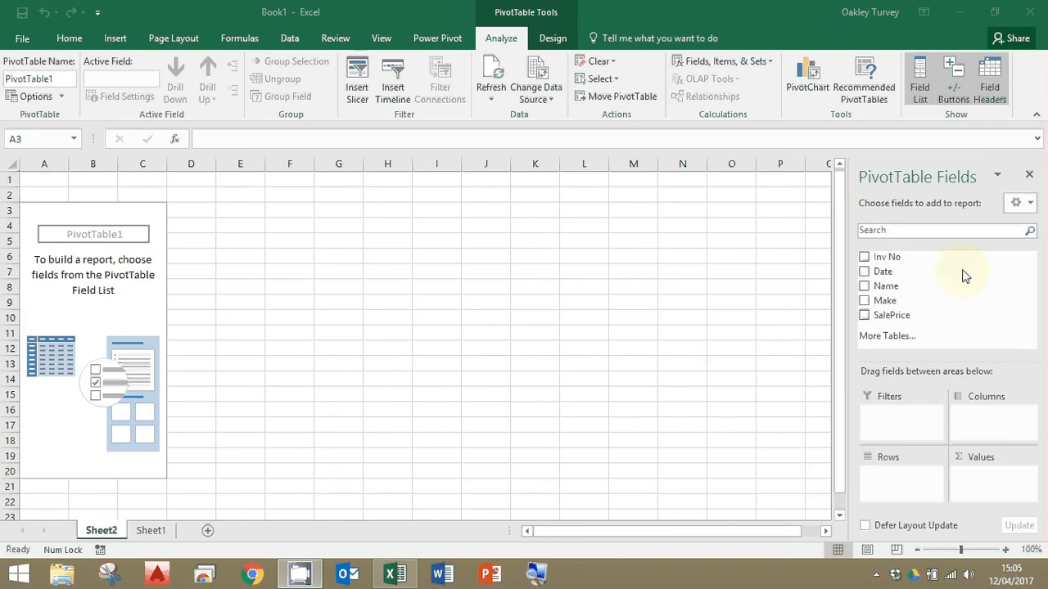
Lay out the PivotTable with Name in Rows, SalePrice summed in Values, and Make in Columns.
{"action": "left_click", "coordinate": [863, 287]}
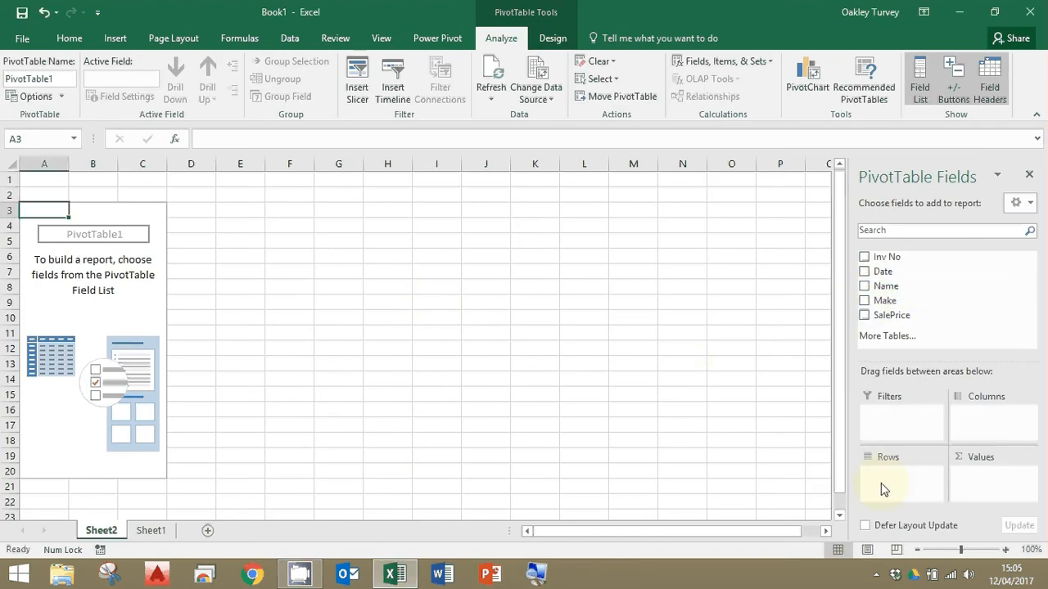
{"action": "left_click_drag", "start_coordinate": [865, 288], "coordinate": [891, 478]}
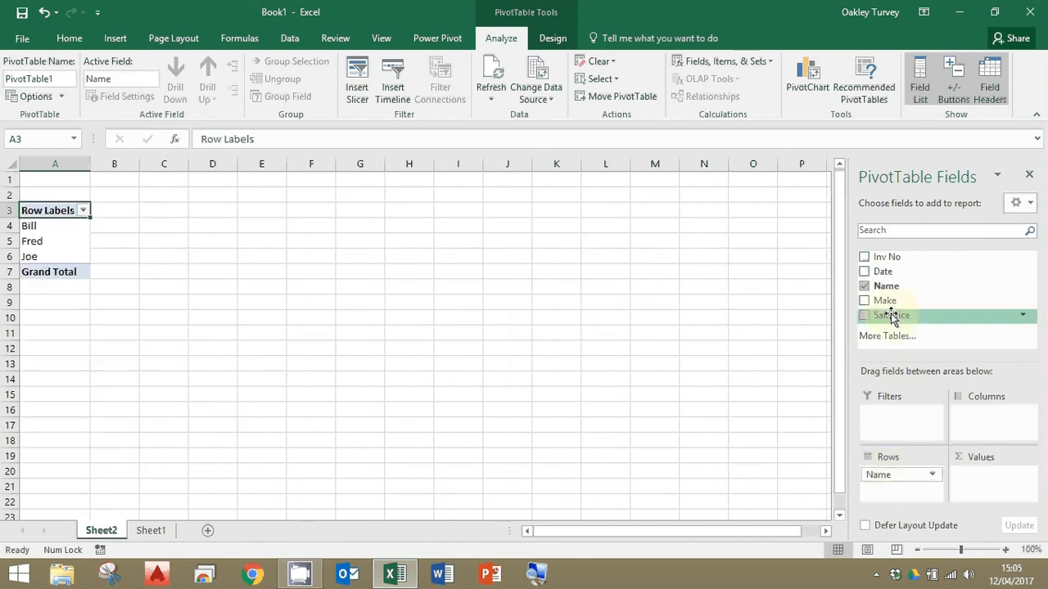
{"action": "left_click_drag", "start_coordinate": [899, 348], "coordinate": [979, 490]}
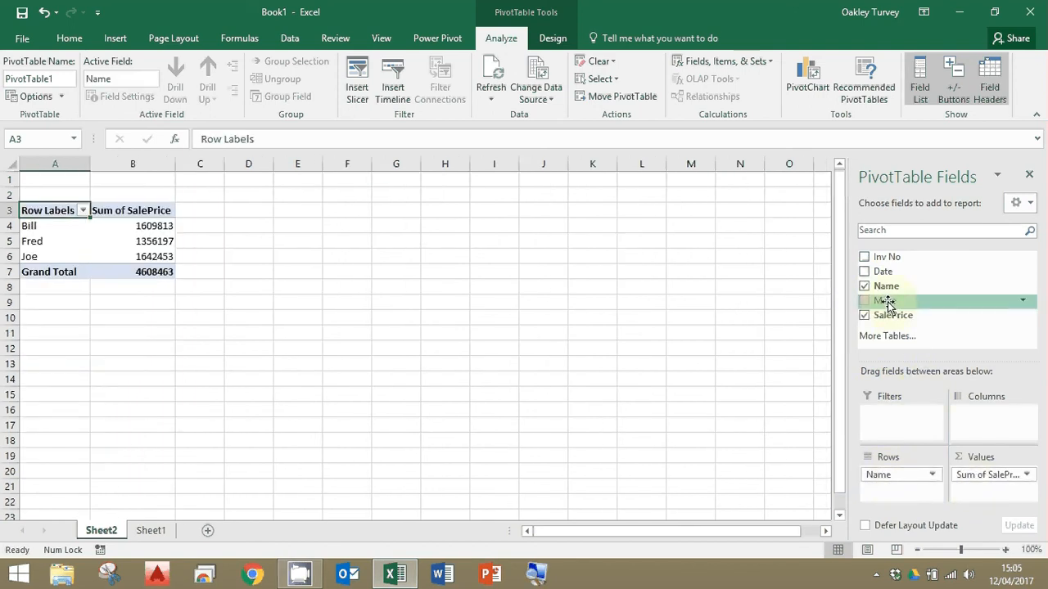
{"action": "left_click_drag", "start_coordinate": [889, 299], "coordinate": [989, 418]}
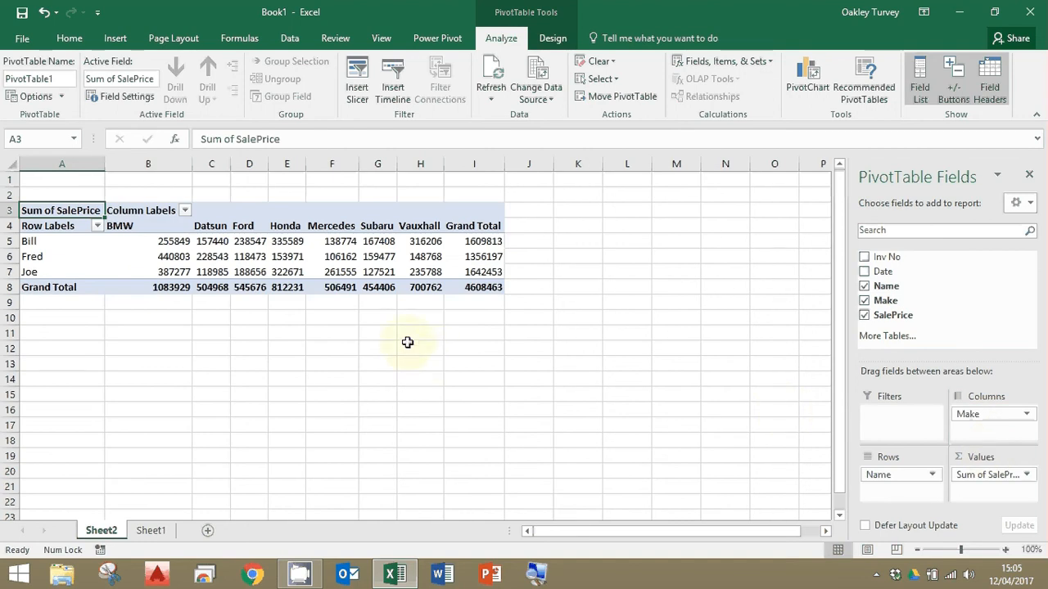
Set the number format of the PivotTable's SalePrice values to Currency with the £ symbol and 0 decimal places.
{"action": "right_click", "coordinate": [167, 242]}
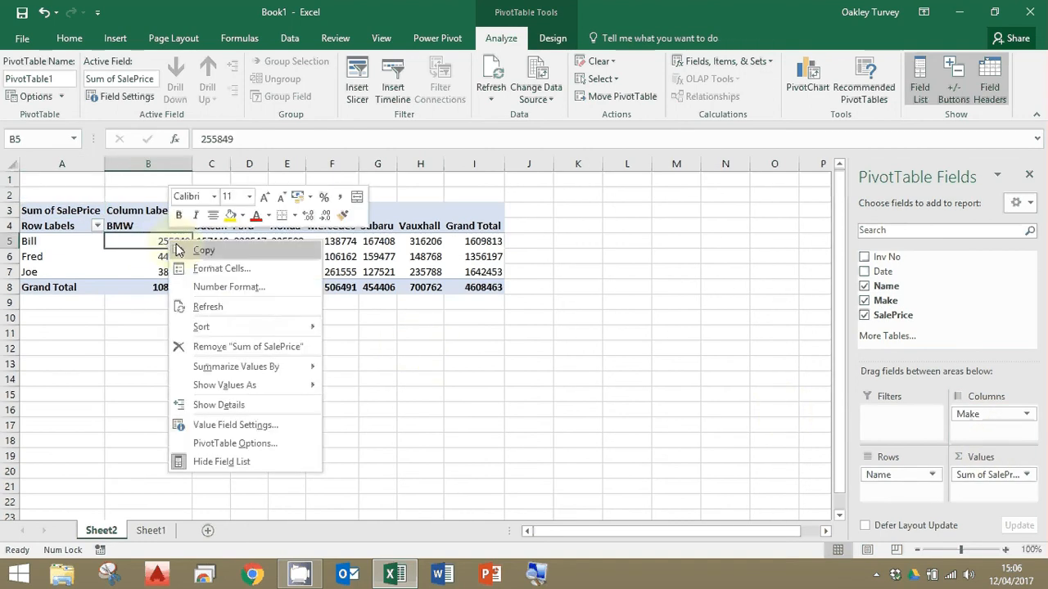
{"action": "left_click", "coordinate": [239, 288]}
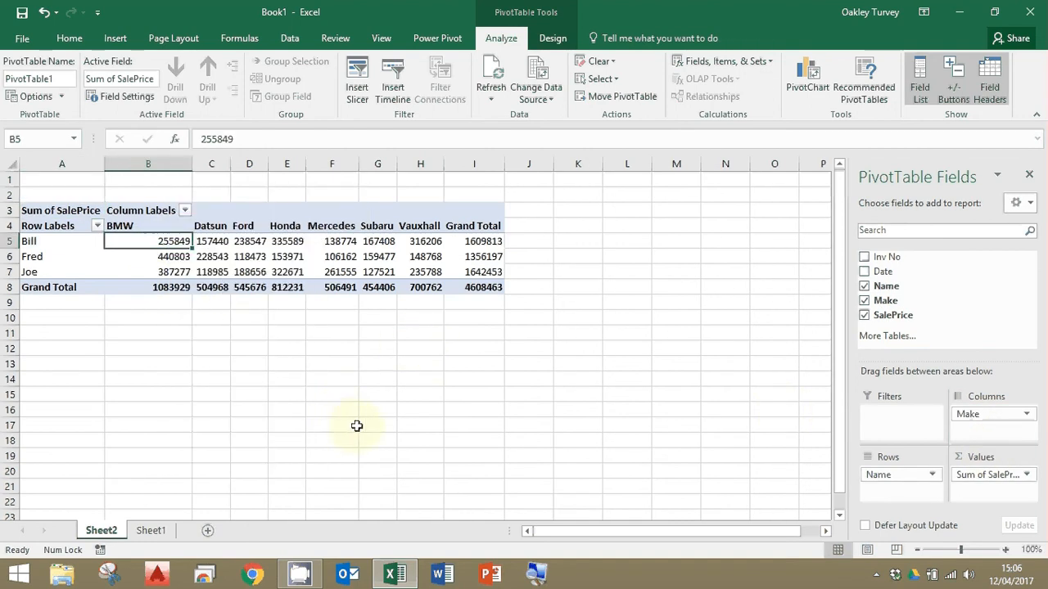
{"action": "left_click", "coordinate": [72, 192]}
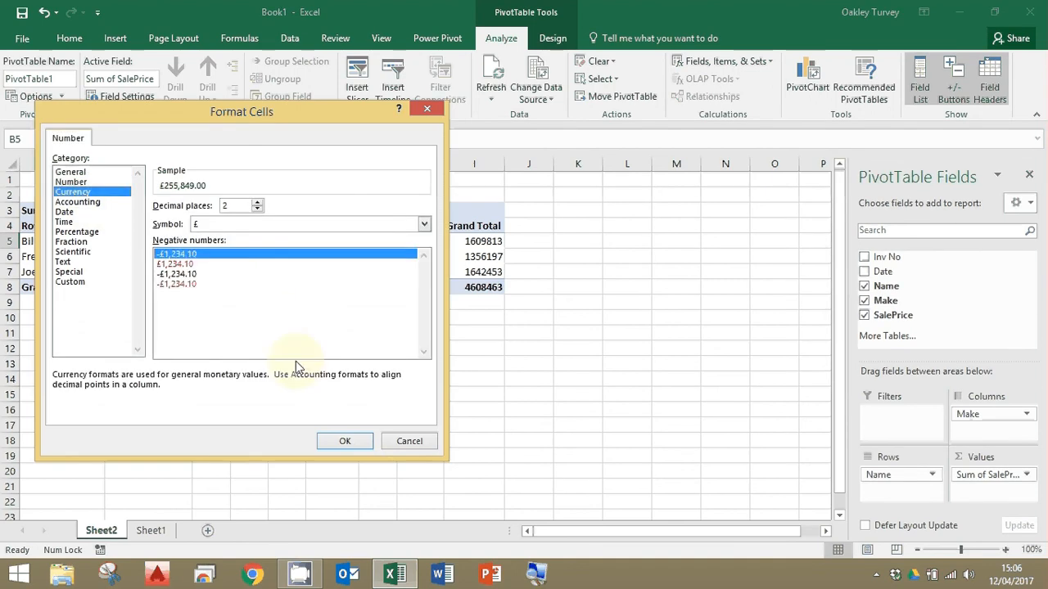
{"action": "left_click", "coordinate": [257, 210]}
{"action": "left_click", "coordinate": [257, 210]}
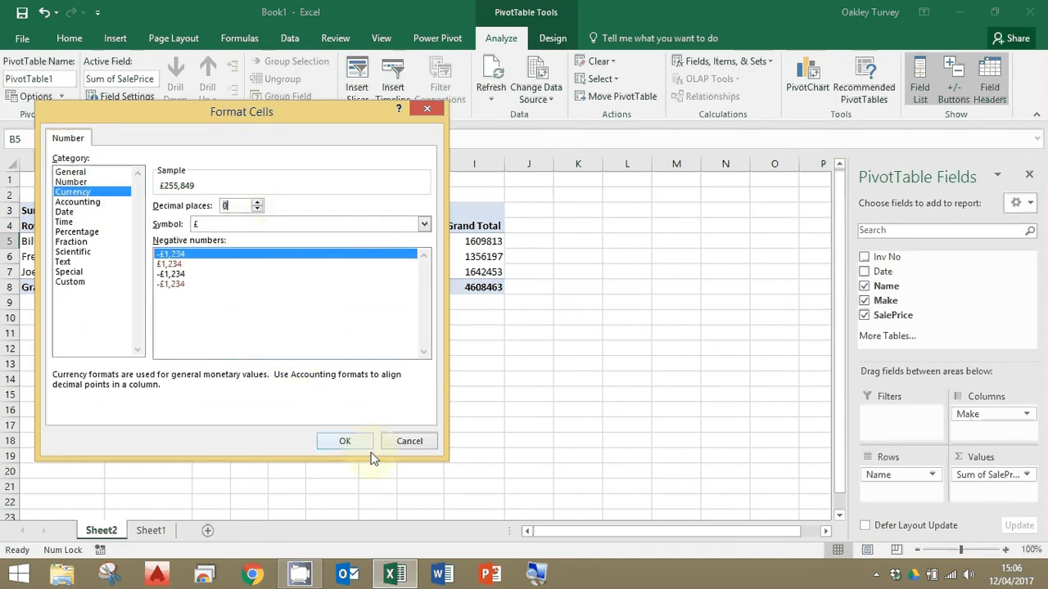
{"action": "left_click", "coordinate": [345, 442]}
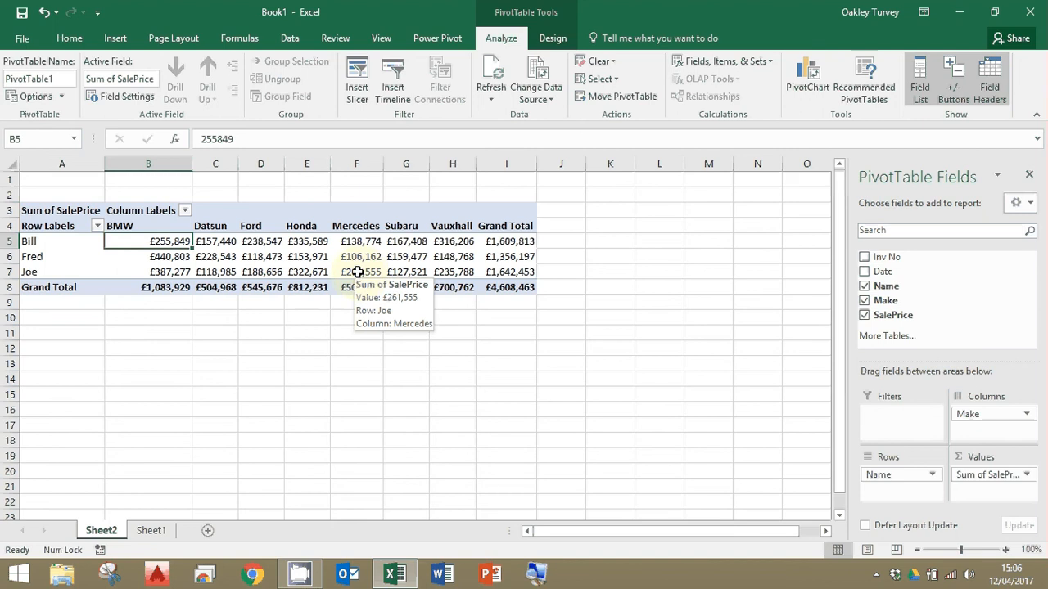
Try to insert a timeline for the PivotTable and dismiss the message.
{"action": "left_click", "coordinate": [395, 81]}
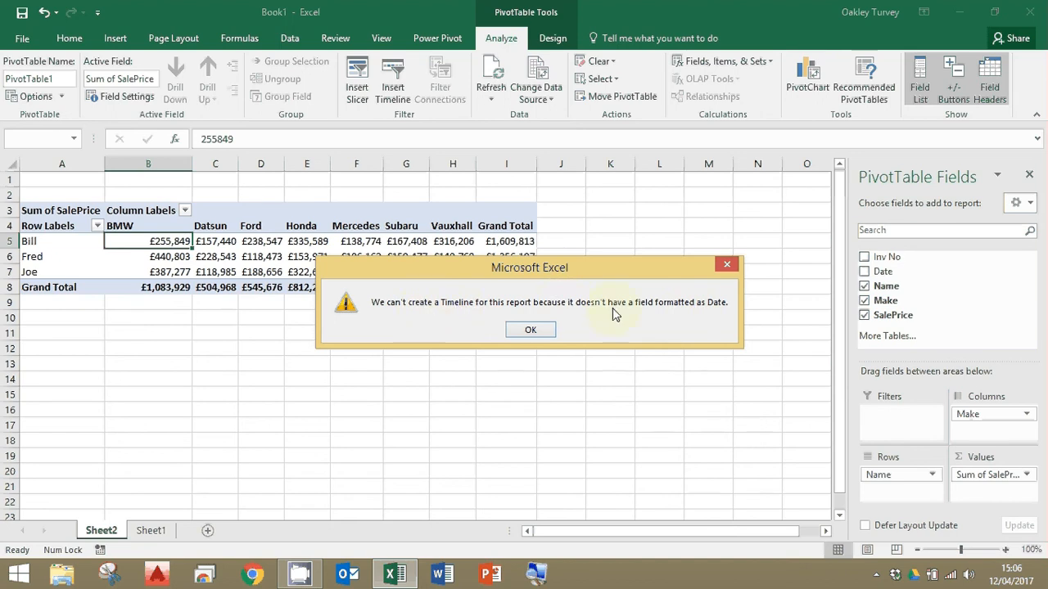
{"action": "left_click", "coordinate": [541, 331]}
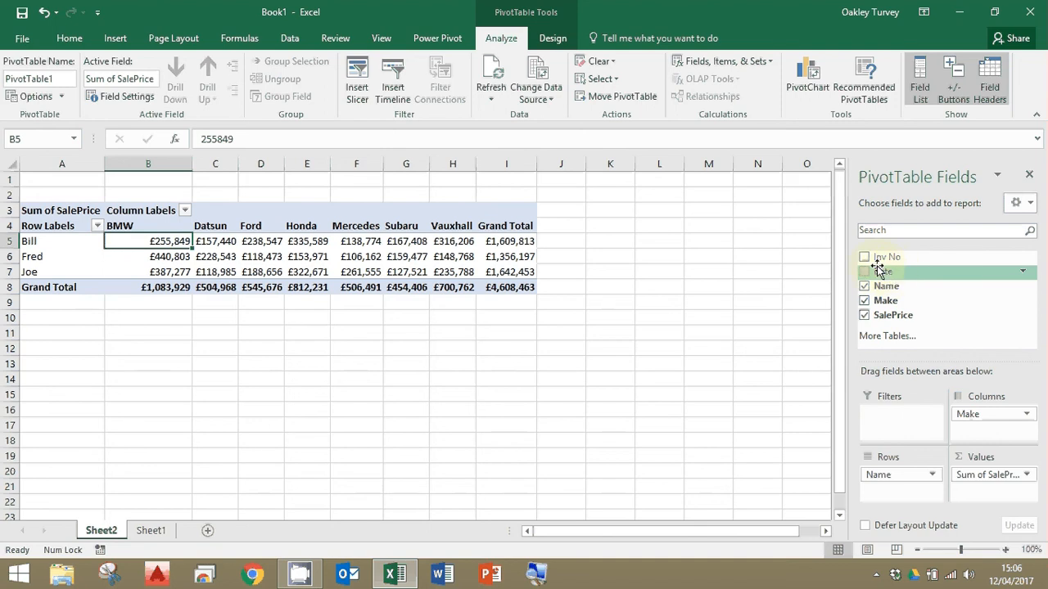
Widen the Date column of the source table on Sheet1 to about twice its width.
{"action": "left_click", "coordinate": [151, 531]}
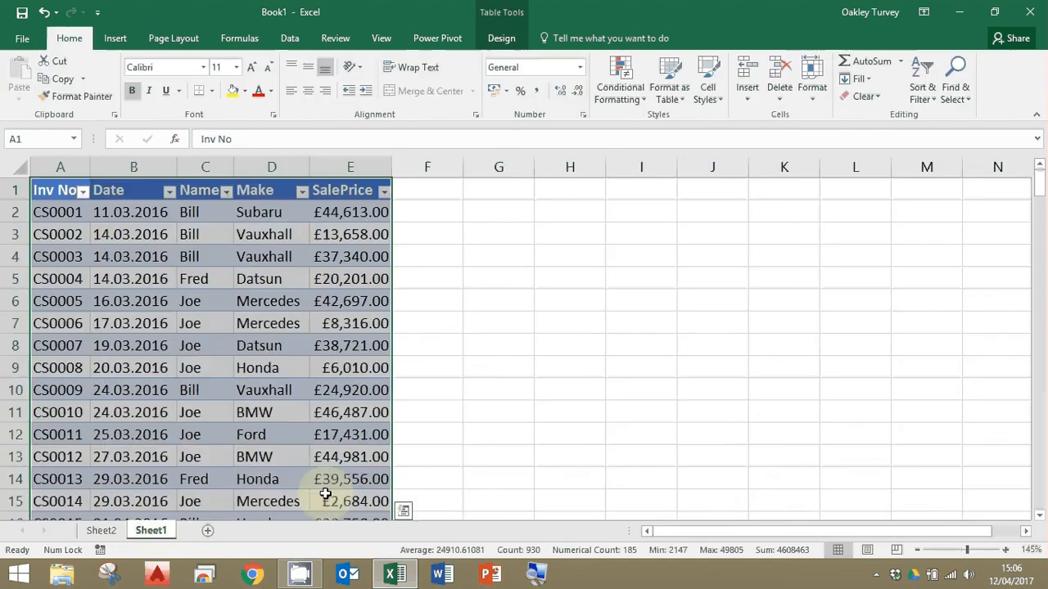
{"action": "left_click", "coordinate": [543, 368]}
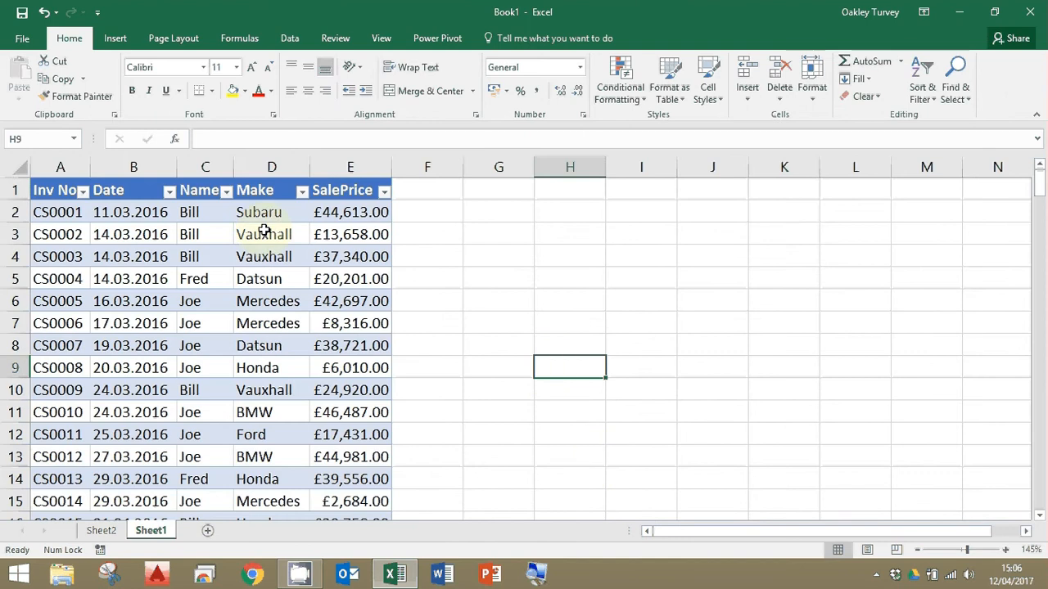
{"action": "left_click", "coordinate": [147, 233]}
{"action": "left_click_drag", "start_coordinate": [176, 162], "coordinate": [278, 167]}
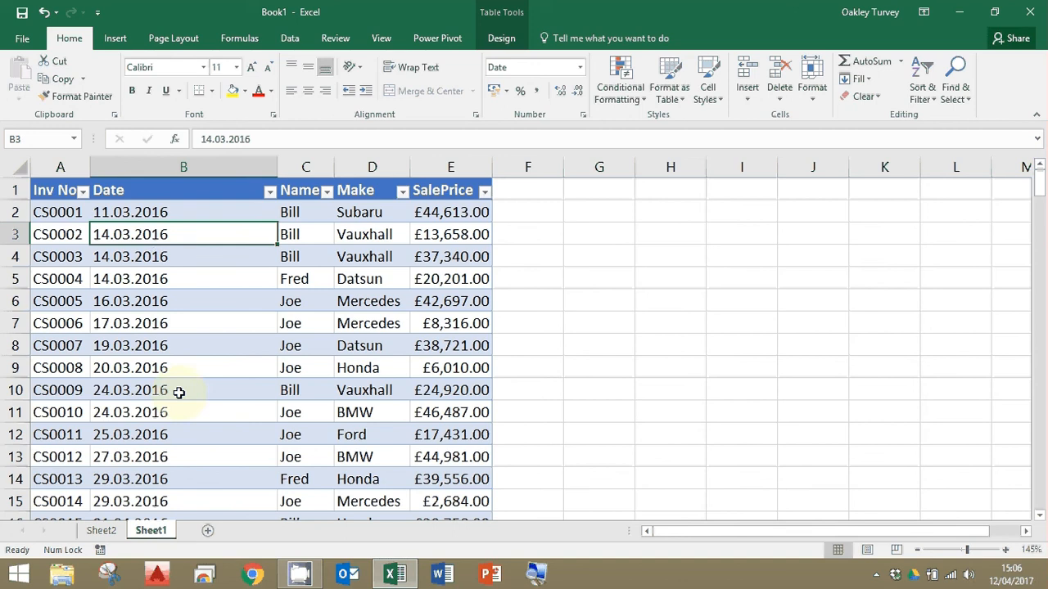
Examine how the Date column's entries are stored, including the number format previews for B2 and the dates down the table.
{"action": "left_click", "coordinate": [152, 212]}
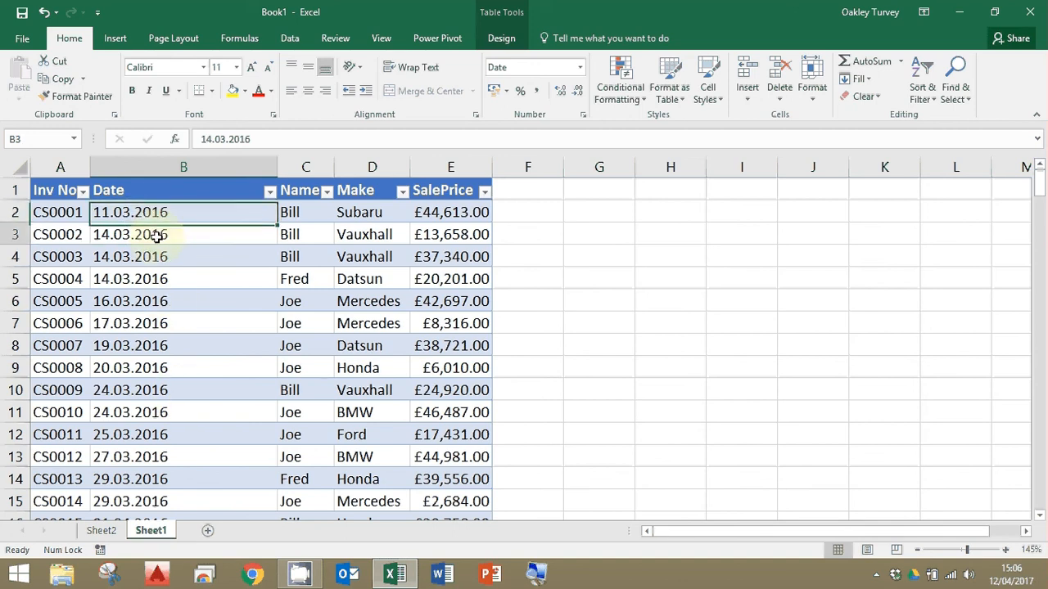
{"action": "left_click", "coordinate": [156, 235]}
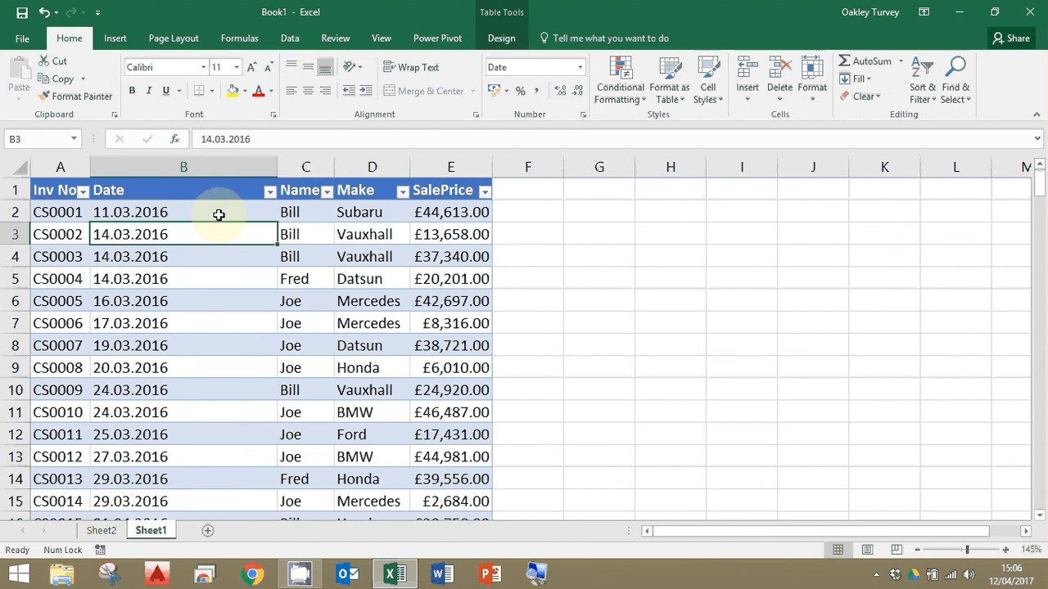
{"action": "left_click", "coordinate": [160, 212]}
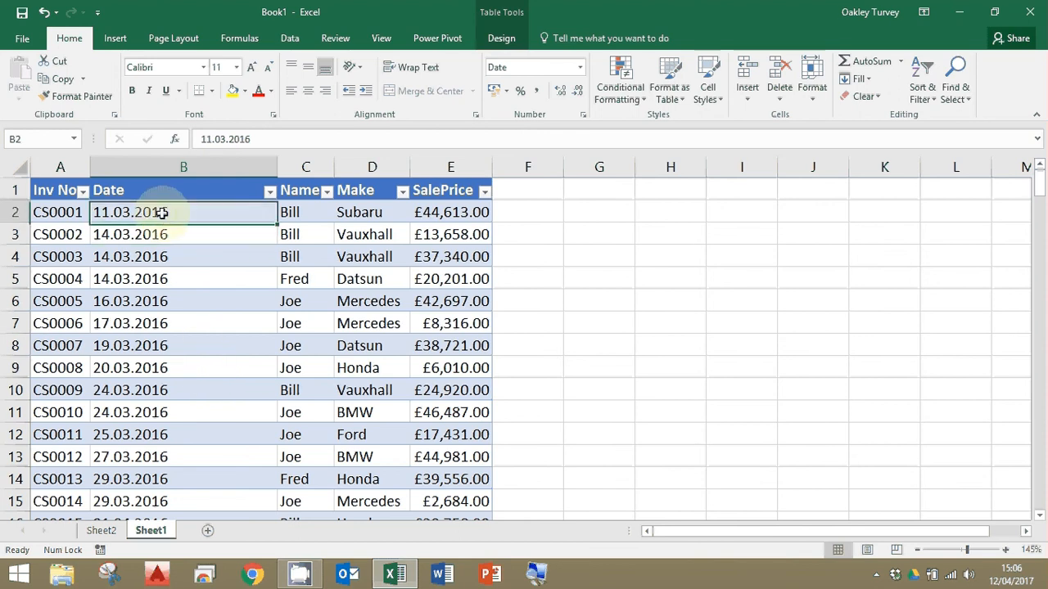
{"action": "left_click", "coordinate": [580, 69]}
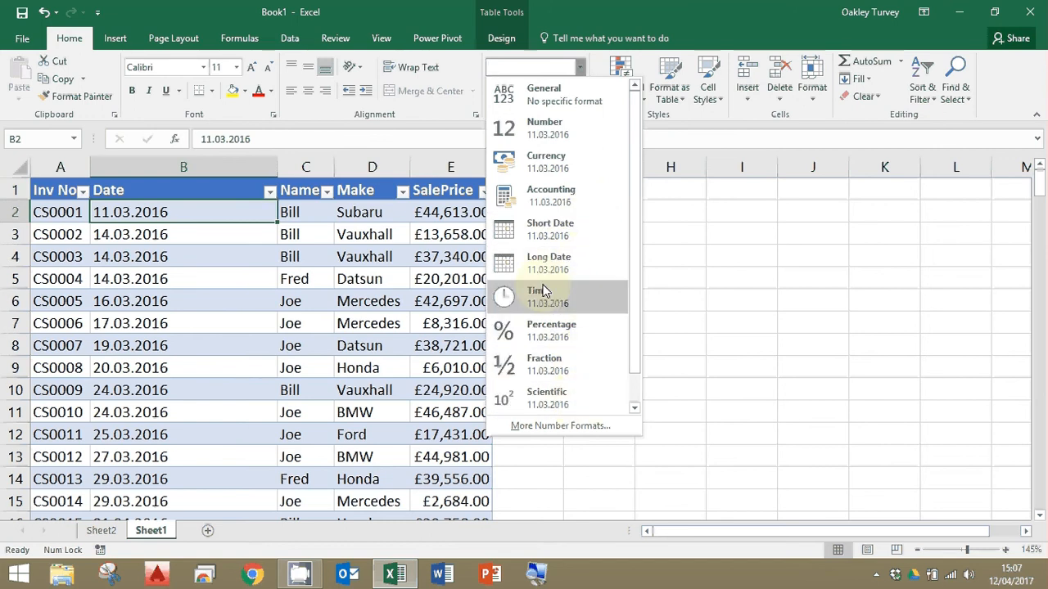
{"action": "left_click", "coordinate": [688, 291]}
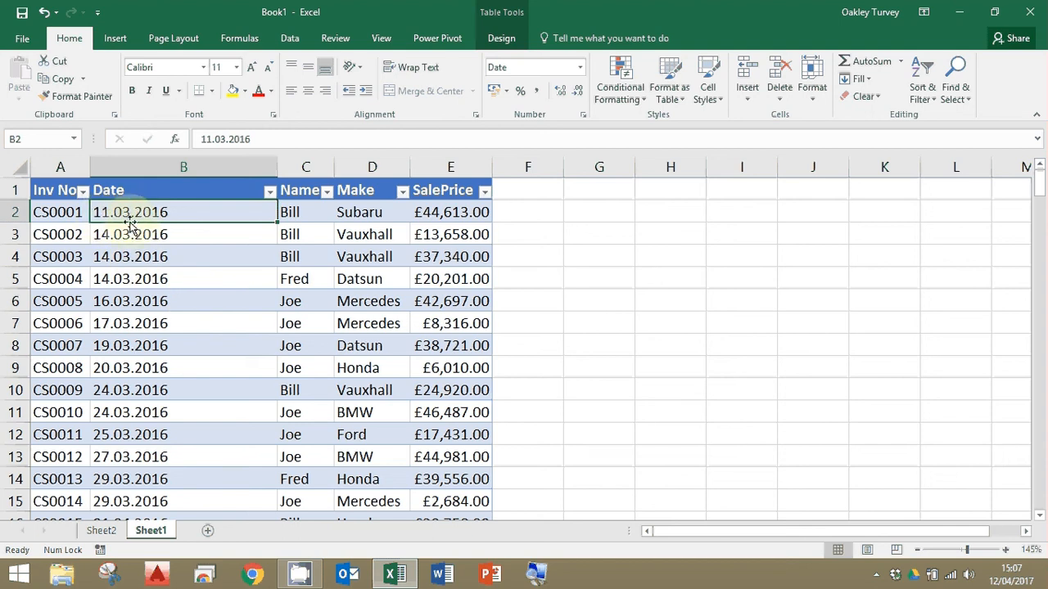
{"action": "scroll", "coordinate": [164, 246], "scroll_direction": "down", "scroll_amount": 20}
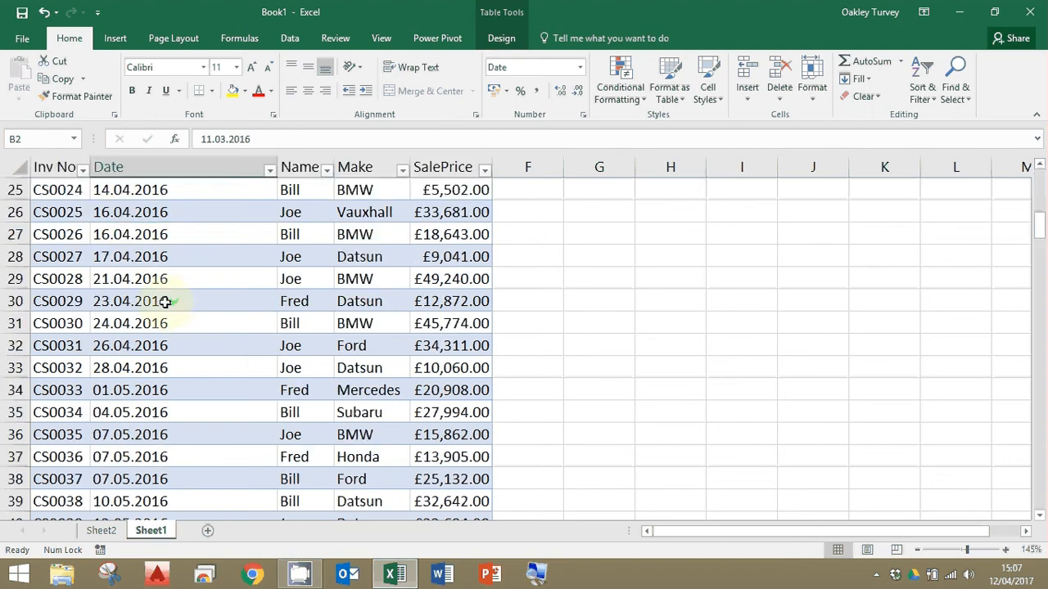
{"action": "scroll", "coordinate": [165, 301], "scroll_direction": "down", "scroll_amount": 14}
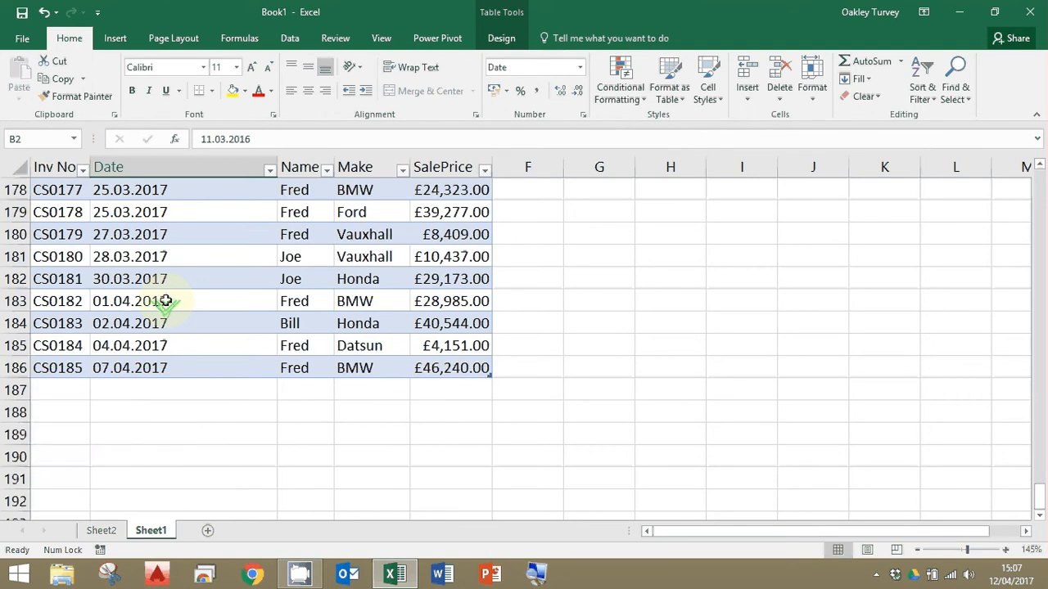
{"action": "scroll", "coordinate": [165, 302], "scroll_direction": "up", "scroll_amount": 9}
{"action": "scroll", "coordinate": [166, 301], "scroll_direction": "up", "scroll_amount": 20}
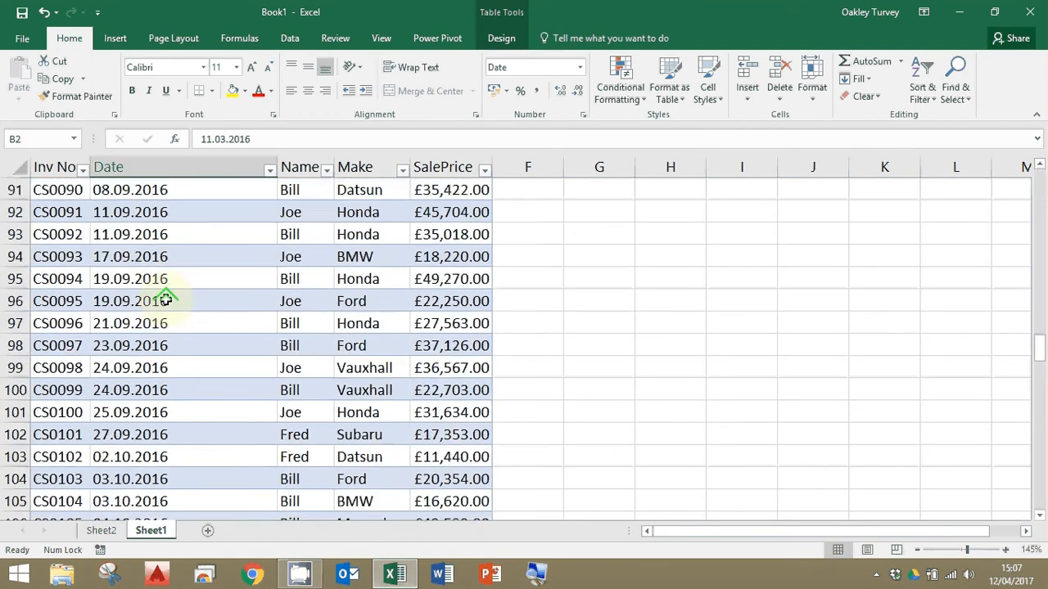
{"action": "scroll", "coordinate": [165, 301], "scroll_direction": "up", "scroll_amount": 12}
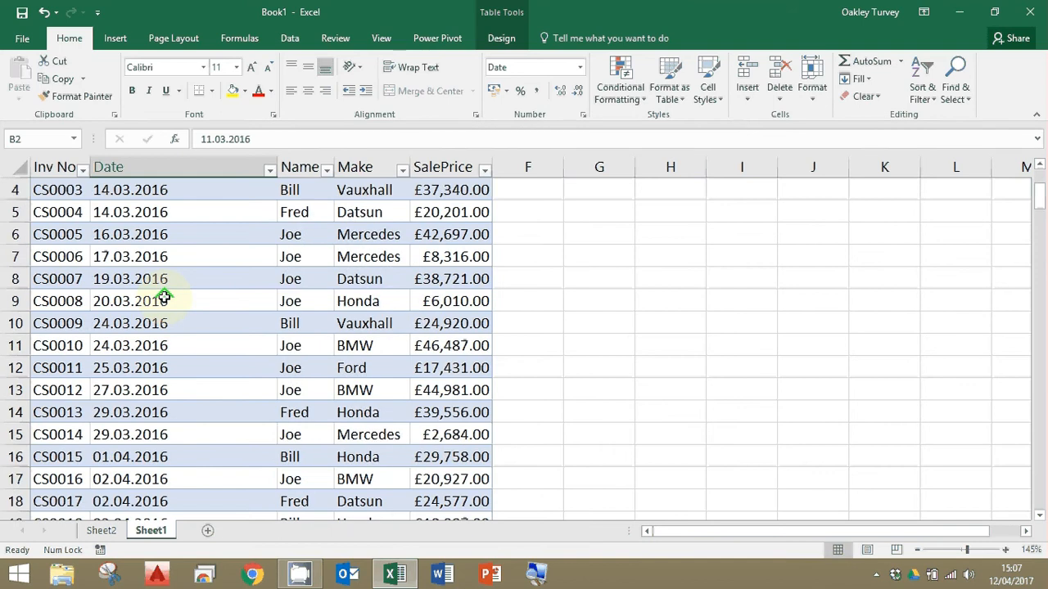
Replace every "." with "/" in the Date column, column B of Sheet1.
{"action": "left_click", "coordinate": [182, 167]}
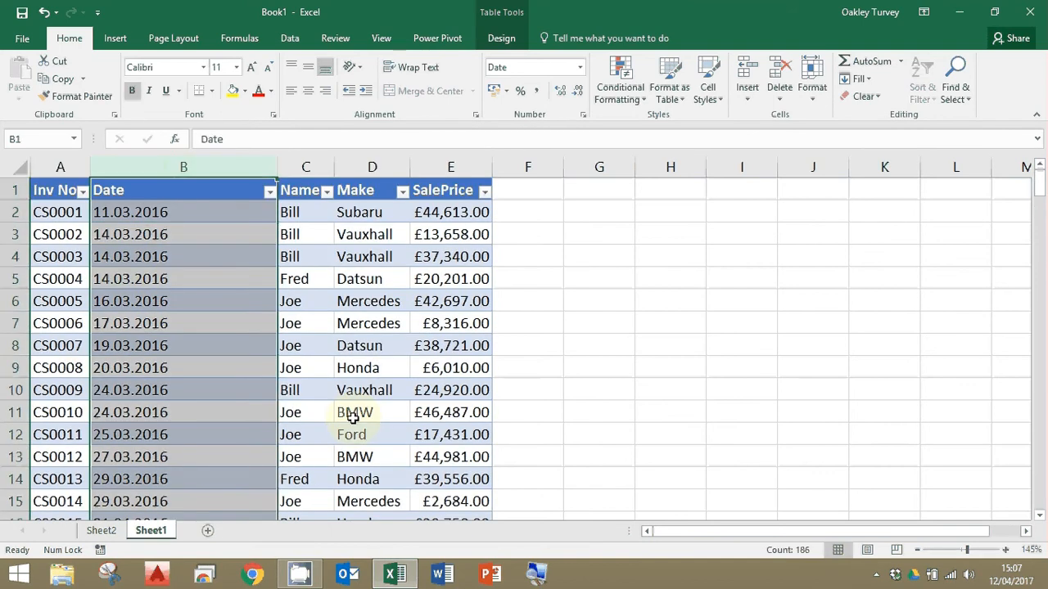
{"action": "left_click", "coordinate": [957, 87]}
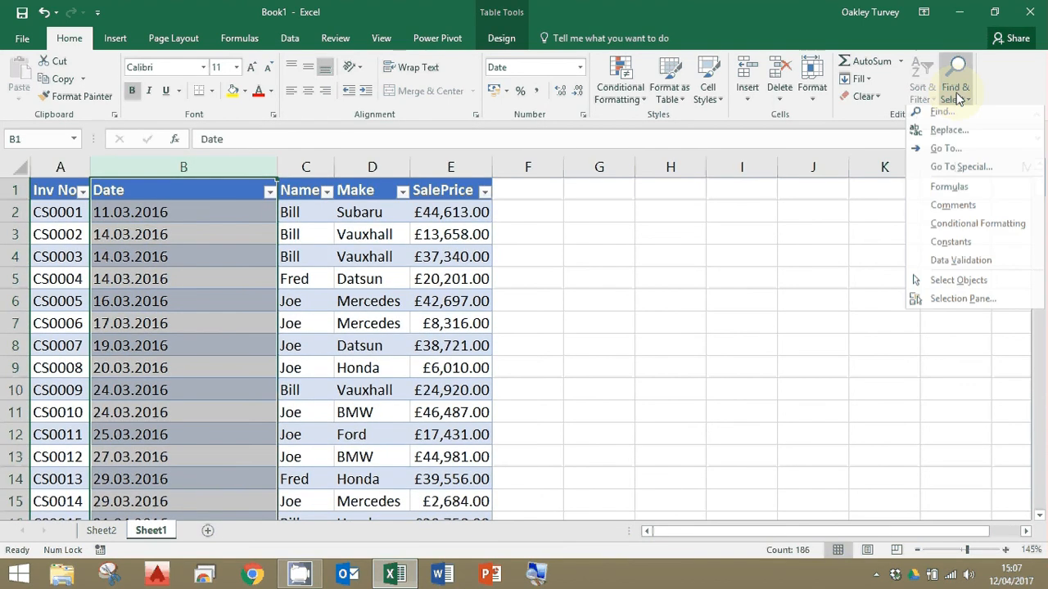
{"action": "left_click", "coordinate": [939, 134]}
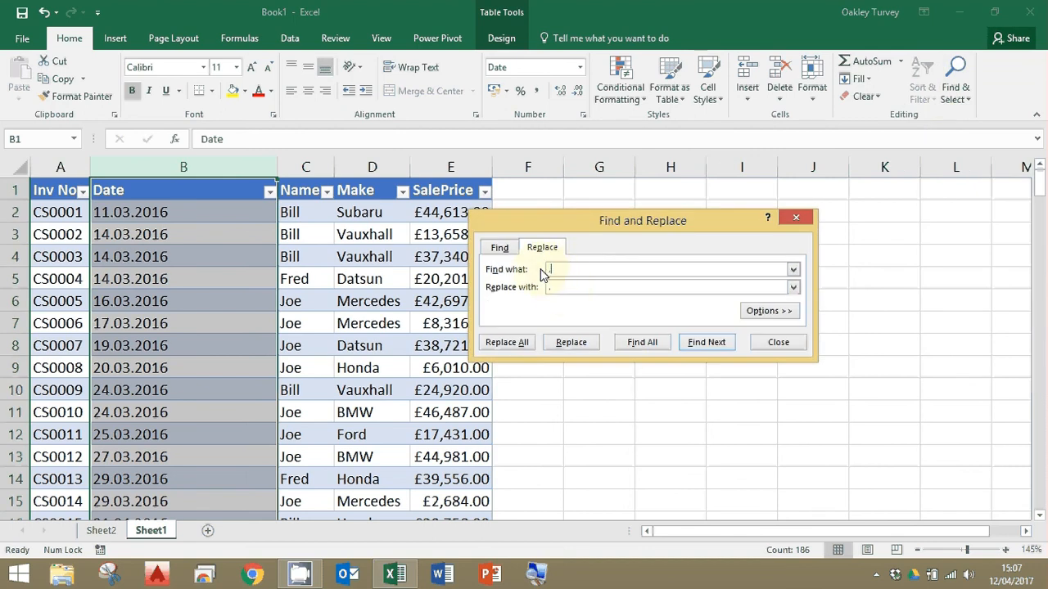
{"action": "type", "text": "/"}
{"action": "left_click", "coordinate": [524, 343]}
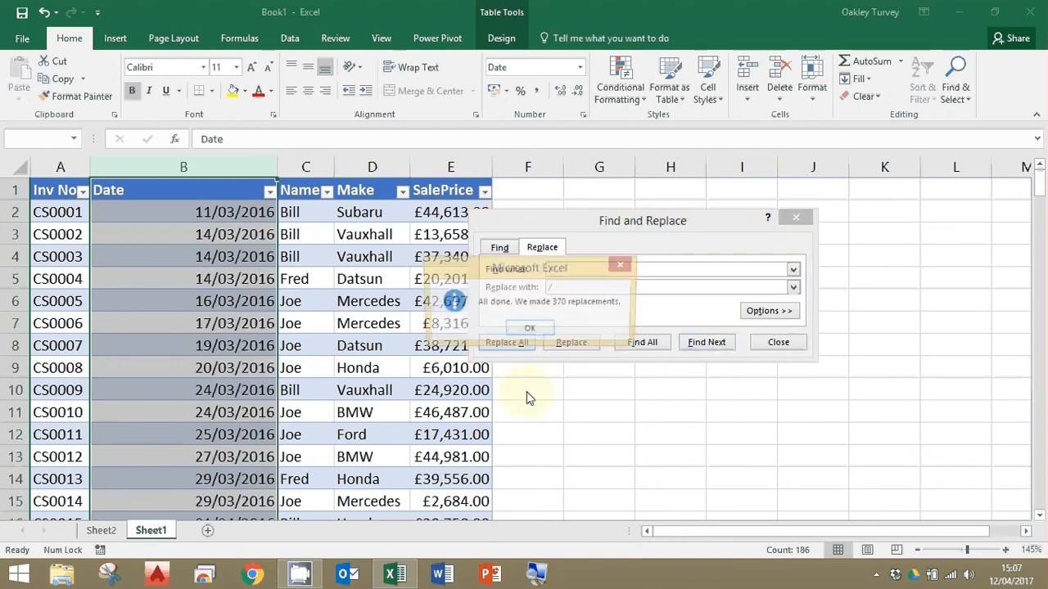
Finish the replacement by dismissing its message and closing Find and Replace, and review the dates down column B.
{"action": "left_click", "coordinate": [529, 330]}
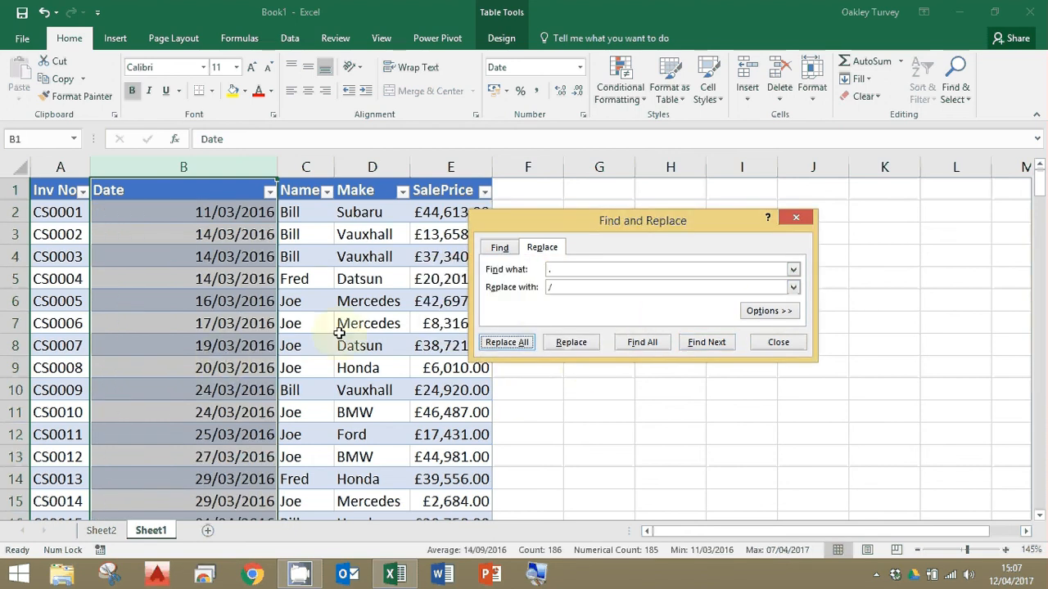
{"action": "left_click", "coordinate": [795, 217]}
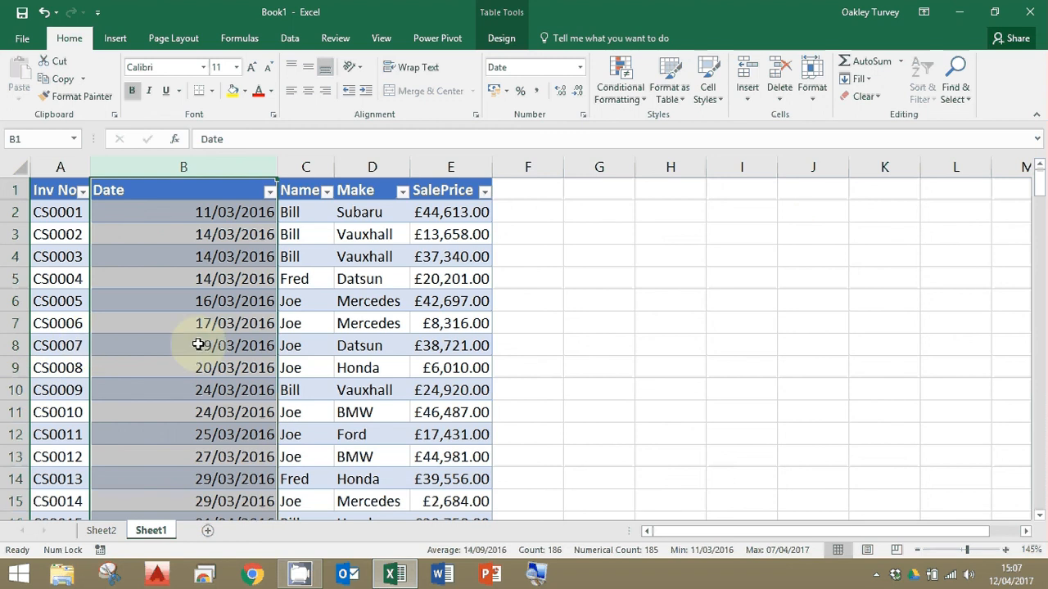
{"action": "left_click", "coordinate": [230, 345]}
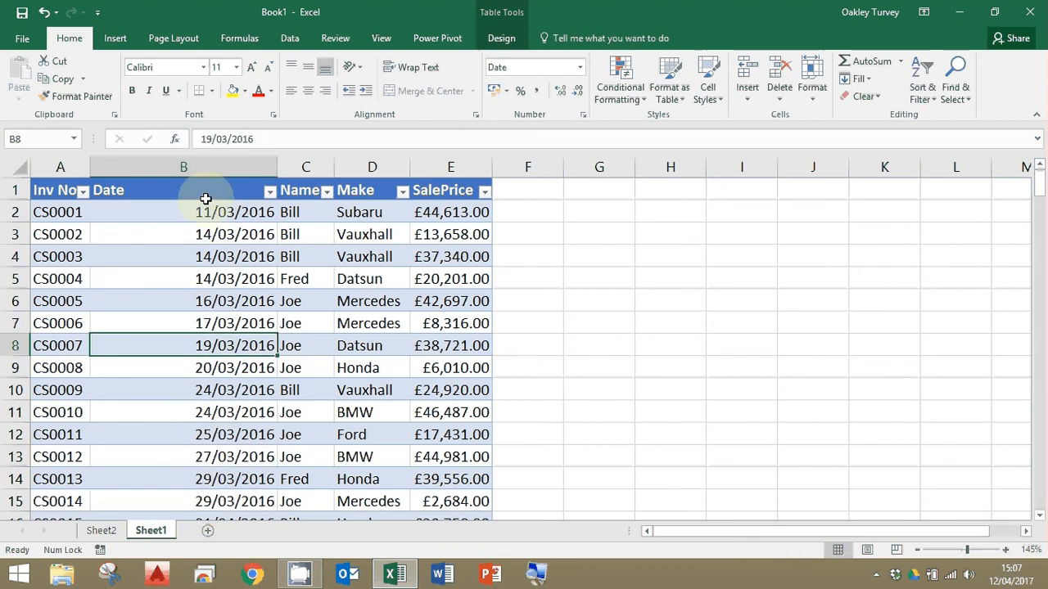
{"action": "scroll", "coordinate": [213, 409], "scroll_direction": "down", "scroll_amount": 20}
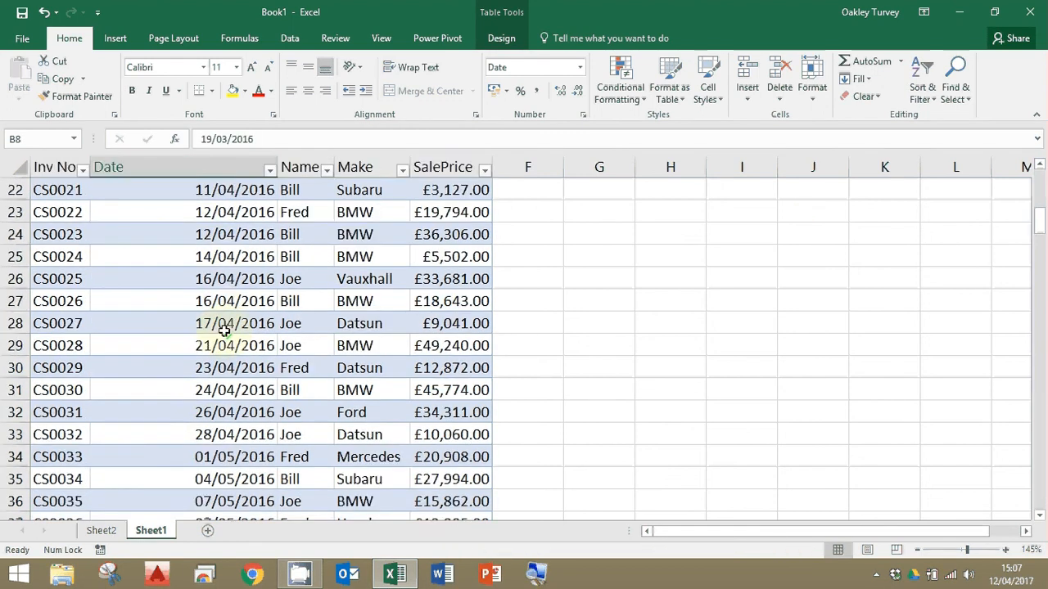
{"action": "scroll", "coordinate": [226, 328], "scroll_direction": "up", "scroll_amount": 18}
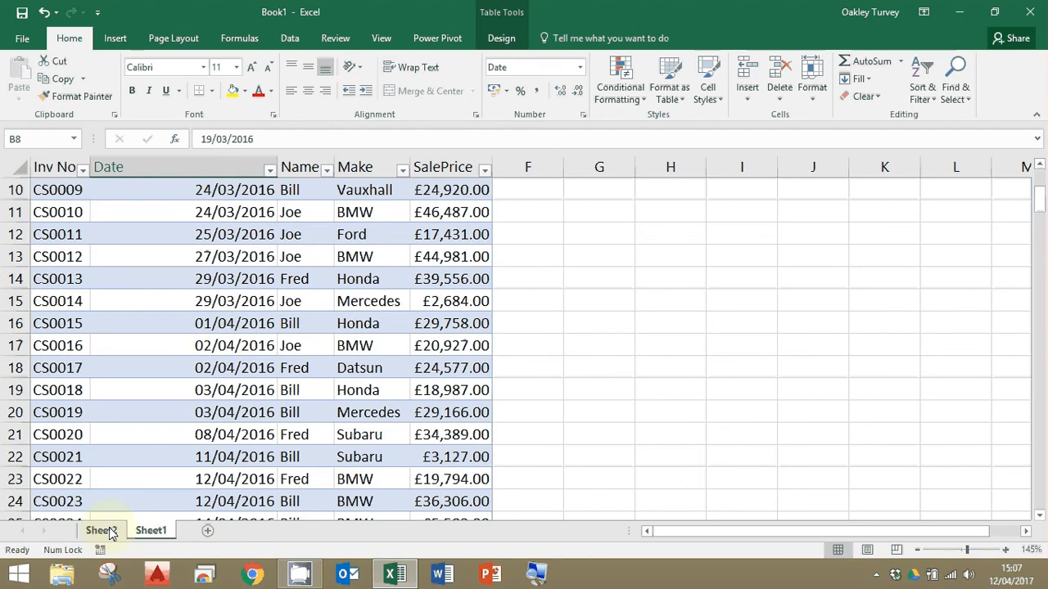
Insert a timeline based on the Date field for the PivotTable on Sheet2.
{"action": "left_click", "coordinate": [100, 531]}
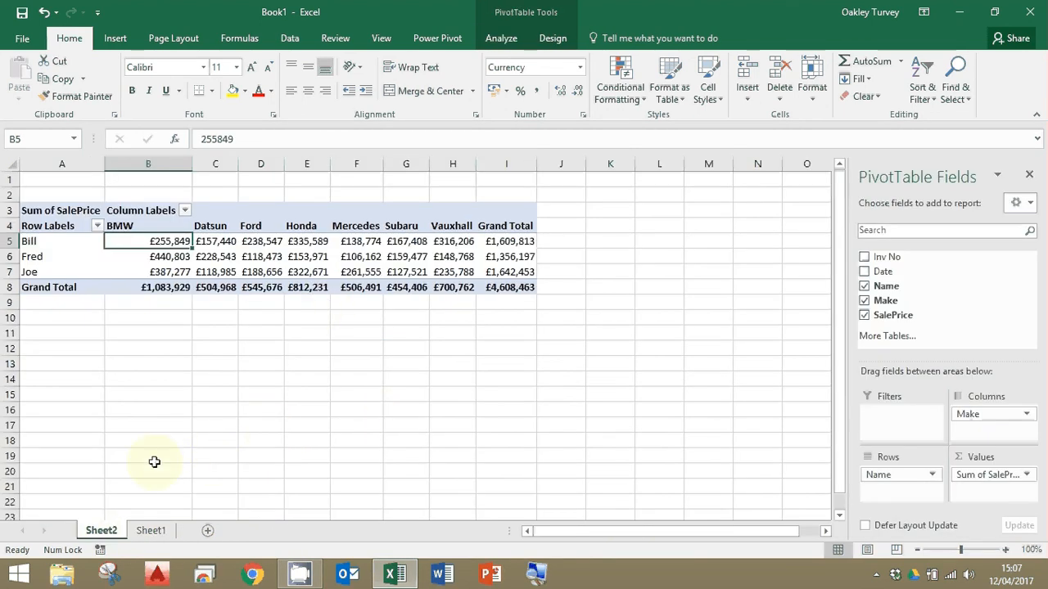
{"action": "left_click", "coordinate": [501, 38]}
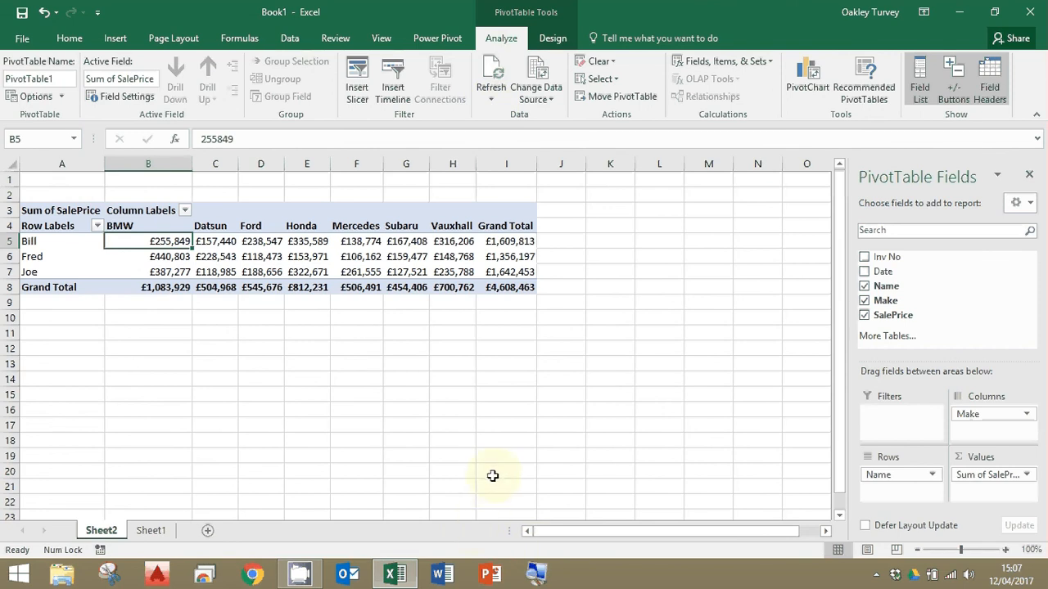
{"action": "left_click", "coordinate": [396, 85]}
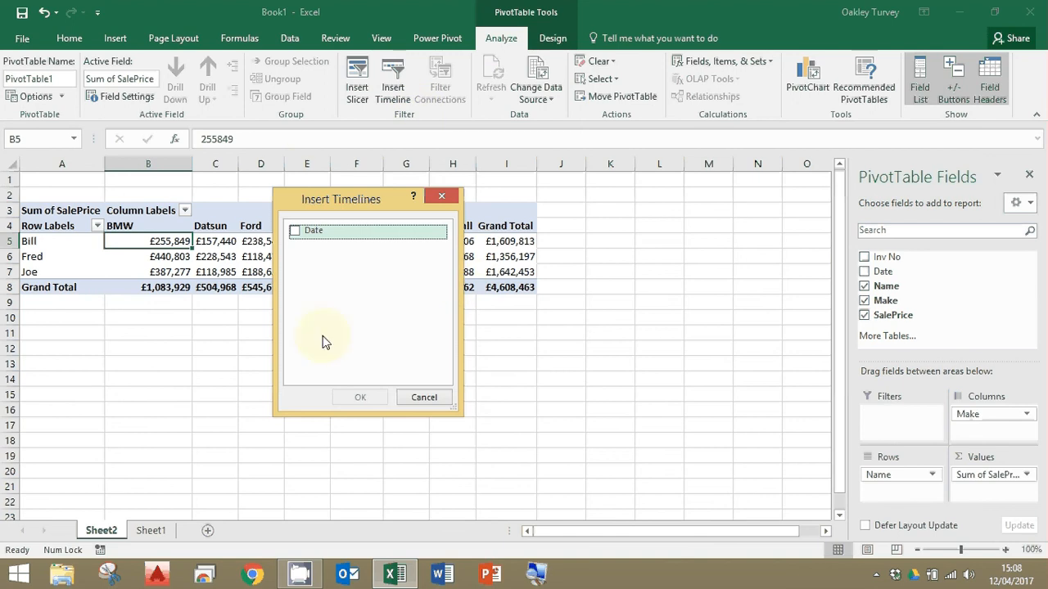
{"action": "left_click", "coordinate": [295, 233]}
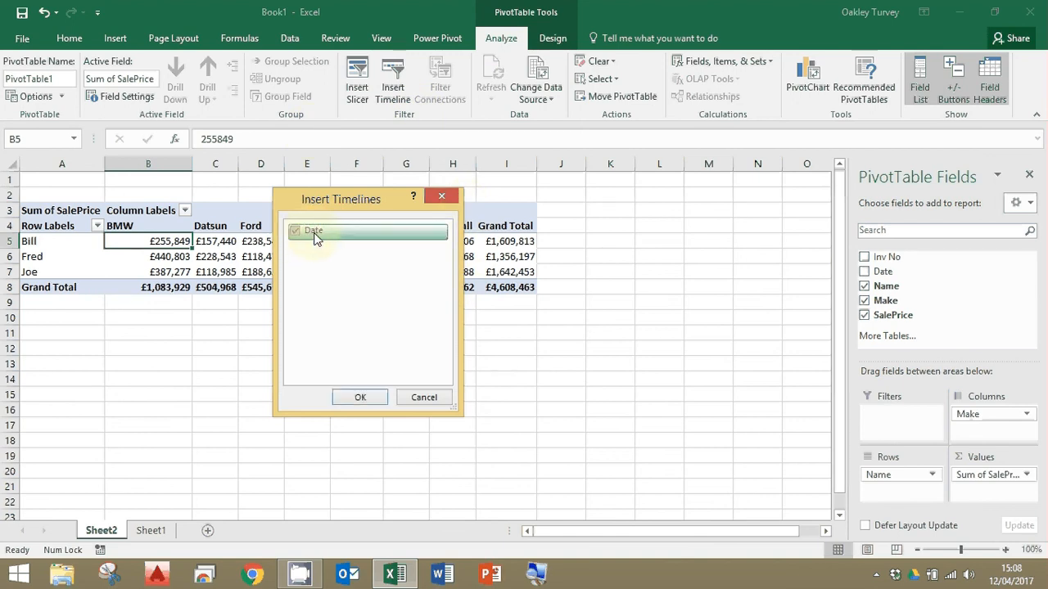
{"action": "left_click", "coordinate": [360, 397]}
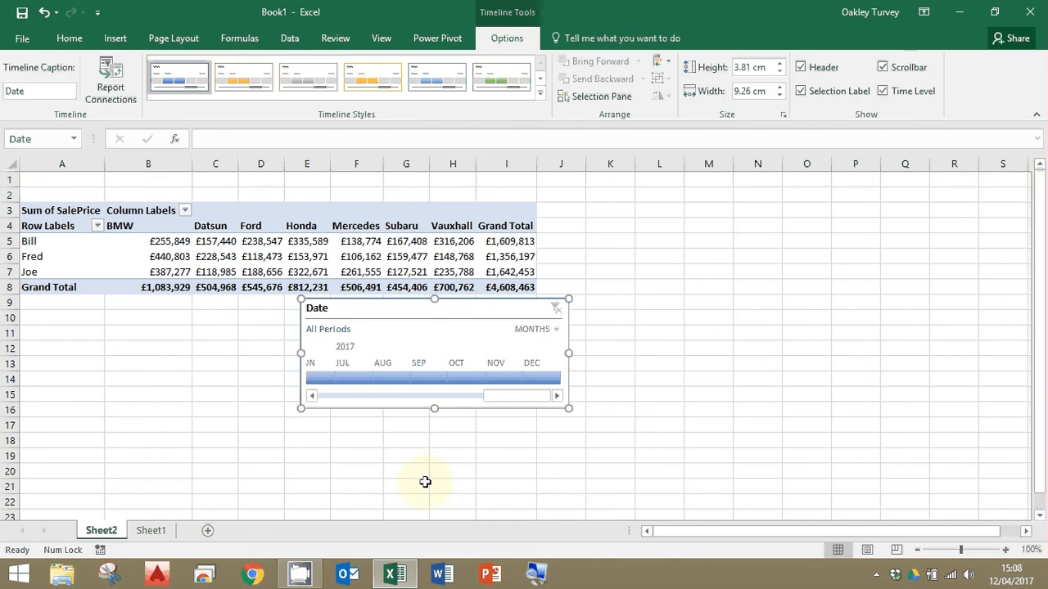
Move the Date timeline clear below the PivotTable and widen it to about 24.1 cm.
{"action": "left_click_drag", "start_coordinate": [123, 353], "coordinate": [123, 352]}
{"action": "left_click_drag", "start_coordinate": [316, 306], "coordinate": [260, 312]}
{"action": "left_click_drag", "start_coordinate": [525, 370], "coordinate": [775, 381]}
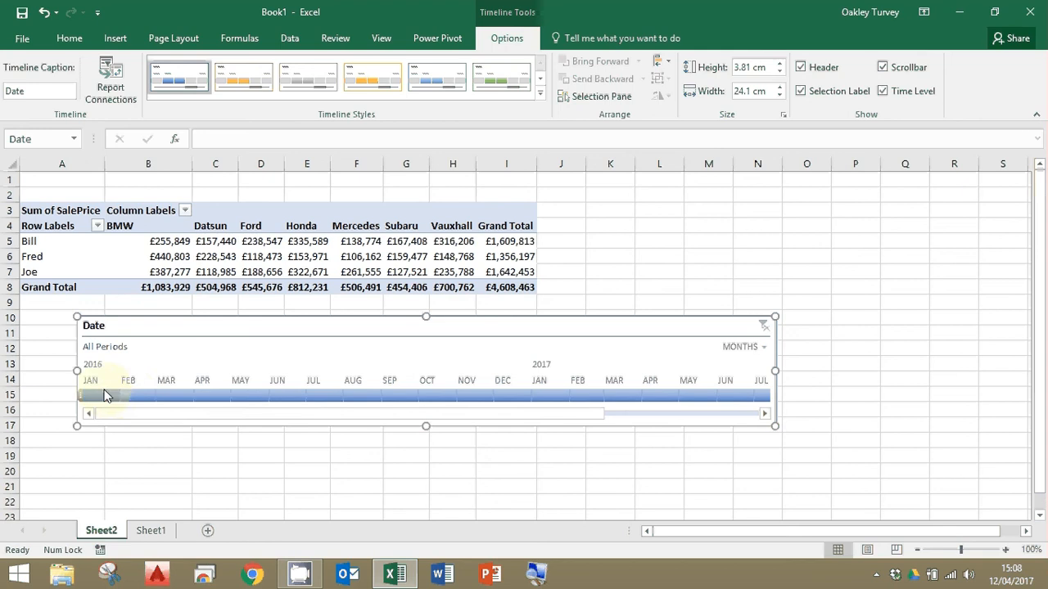
Filter the PivotTable through the timeline by single months: Jan 2016, Jun 2016 and Sep 2016.
{"action": "left_click", "coordinate": [103, 395]}
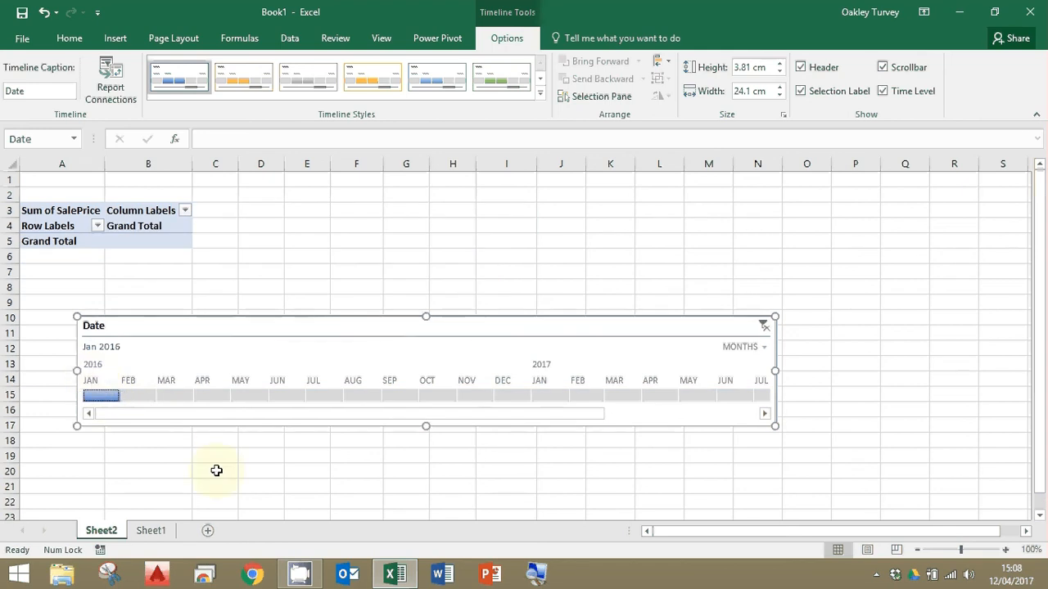
{"action": "left_click", "coordinate": [281, 395]}
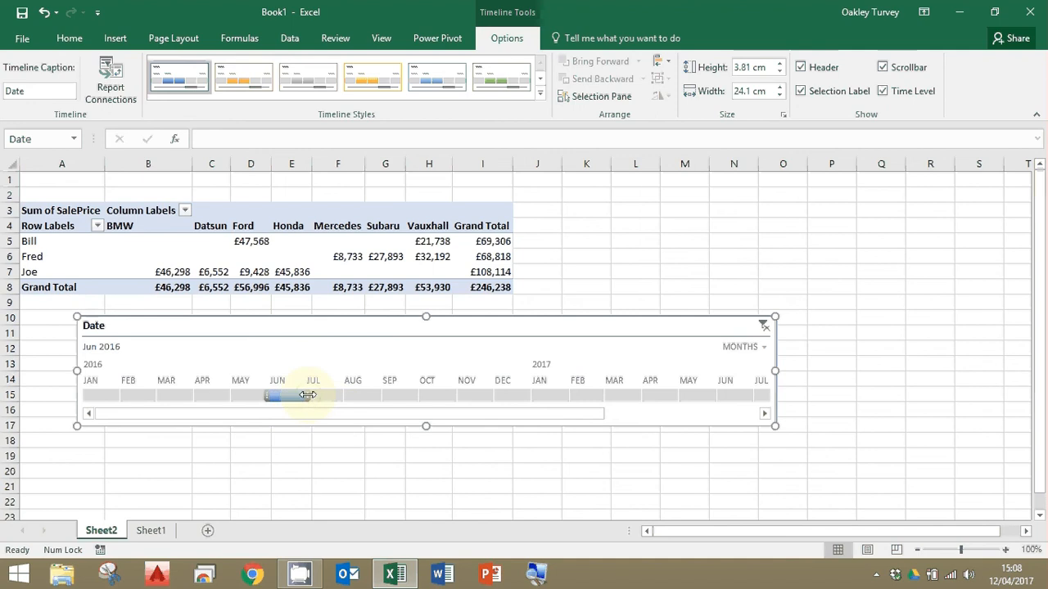
{"action": "left_click", "coordinate": [405, 397]}
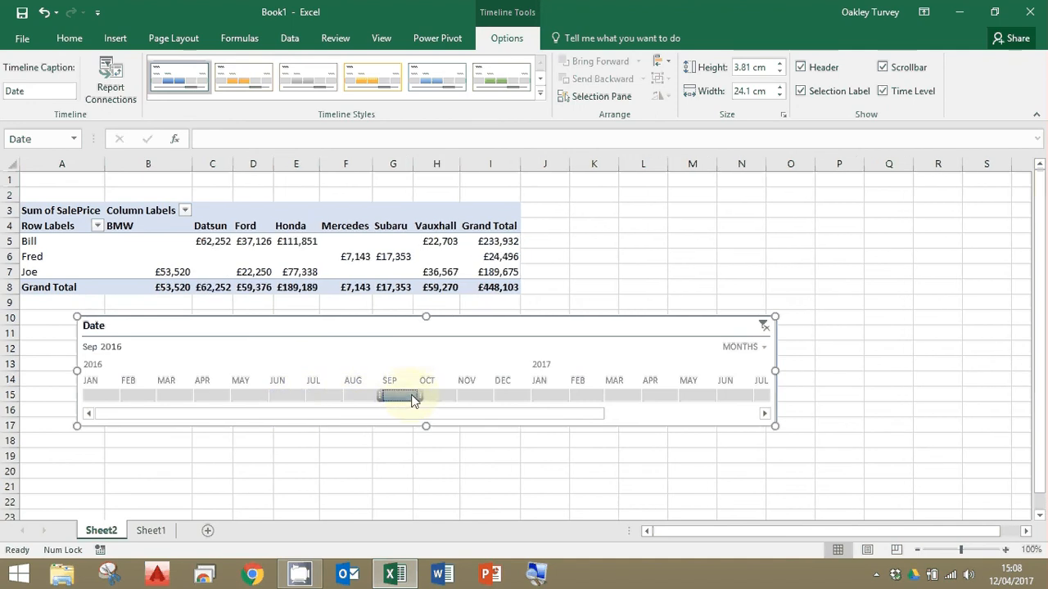
Extend the timeline period from September to Jul–Sep 2016, Jul–Dec 2016 and finally the whole of 2016.
{"action": "left_click_drag", "start_coordinate": [414, 398], "coordinate": [334, 401]}
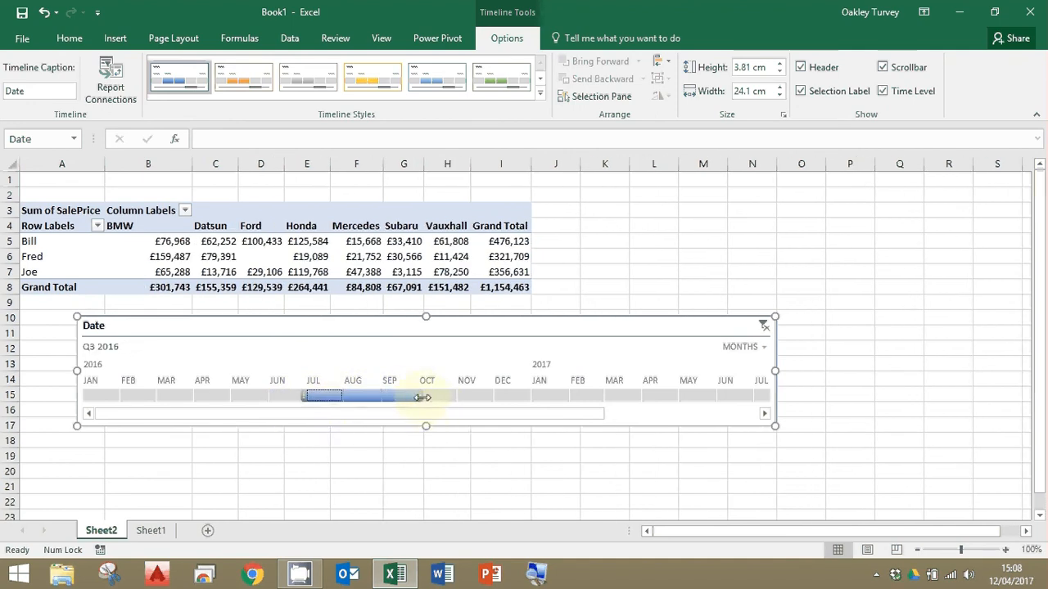
{"action": "left_click_drag", "start_coordinate": [421, 398], "coordinate": [541, 396]}
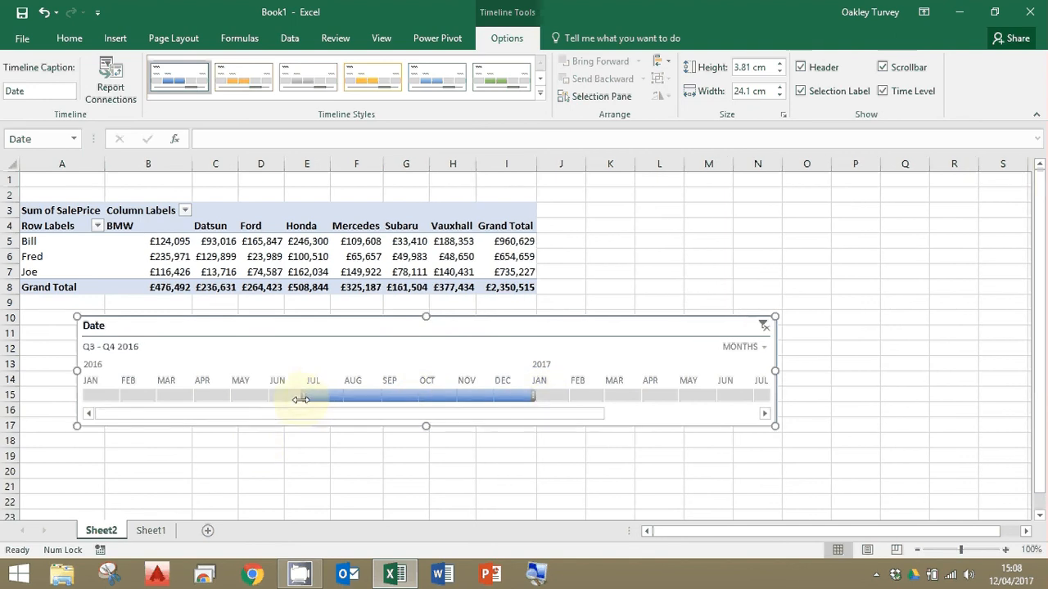
{"action": "mouse_move", "coordinate": [299, 399]}
{"action": "left_mouse_down"}
{"action": "mouse_move", "coordinate": [264, 398]}
{"action": "mouse_move", "coordinate": [300, 398]}
{"action": "left_mouse_up"}
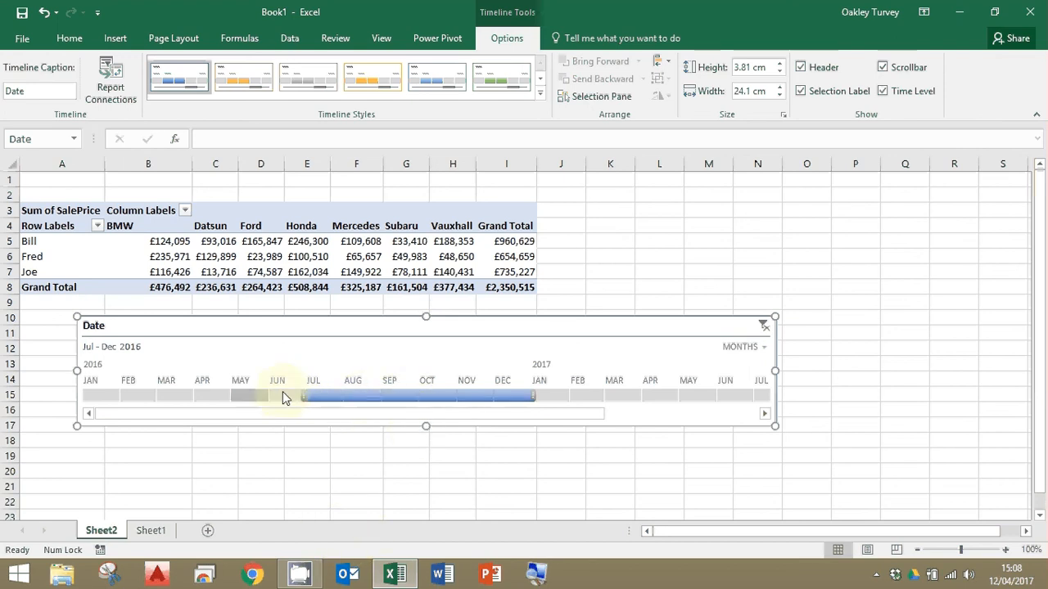
{"action": "left_click_drag", "start_coordinate": [302, 398], "coordinate": [86, 404]}
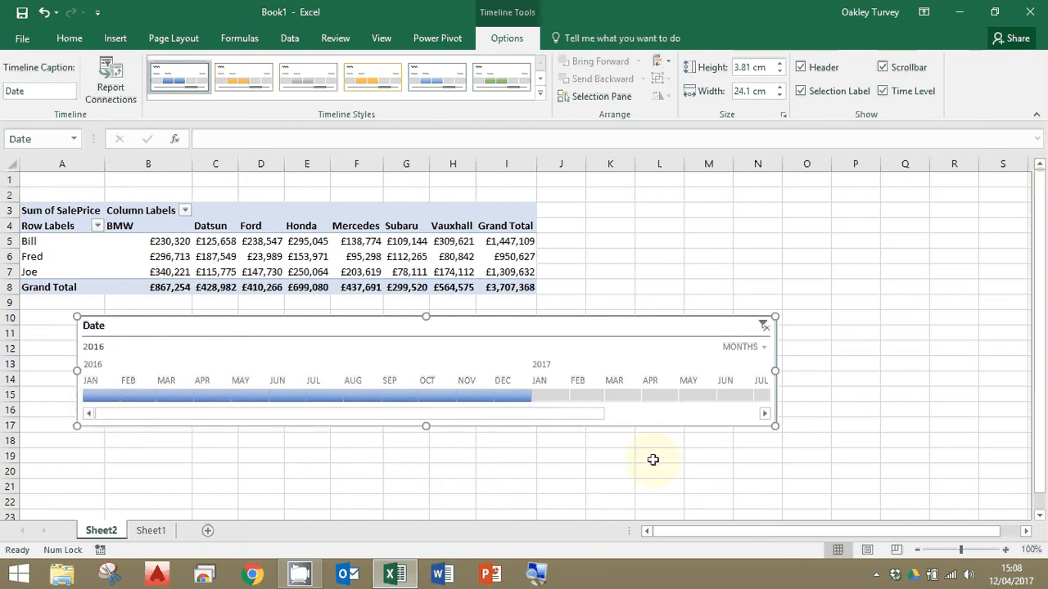
Clear the timeline's date filter and delete the timeline from Sheet2.
{"action": "left_click", "coordinate": [764, 326]}
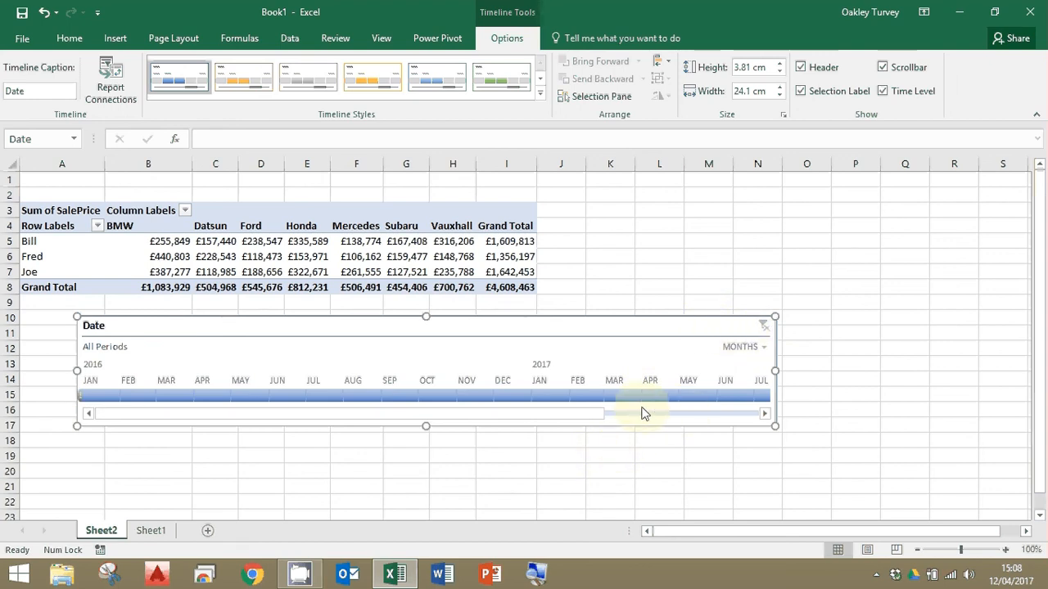
{"action": "key", "text": "Delete"}
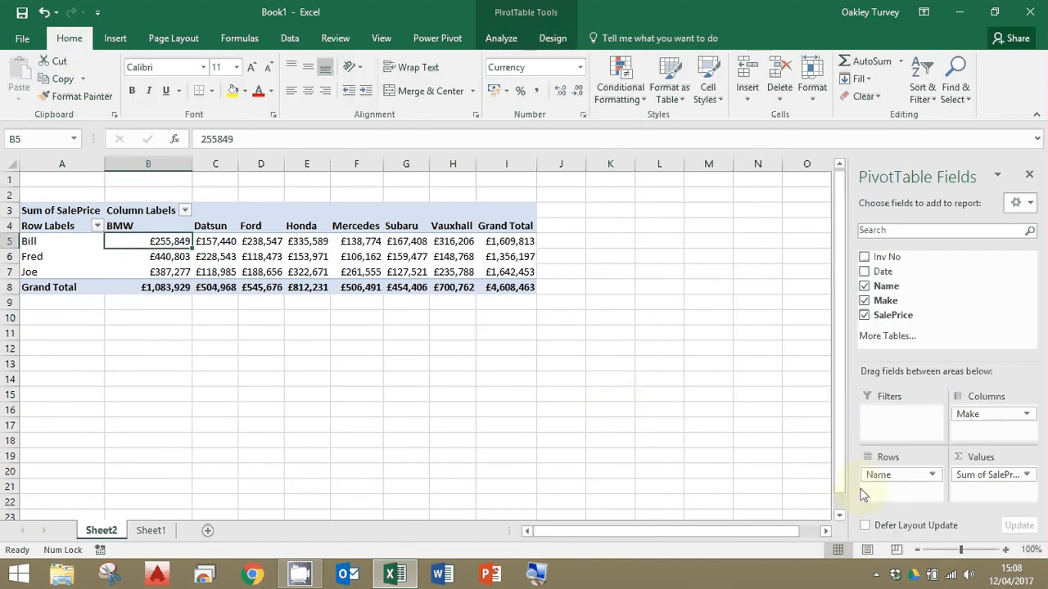
Add the Date field to the PivotTable as a report filter.
{"action": "left_click_drag", "start_coordinate": [884, 272], "coordinate": [884, 424]}
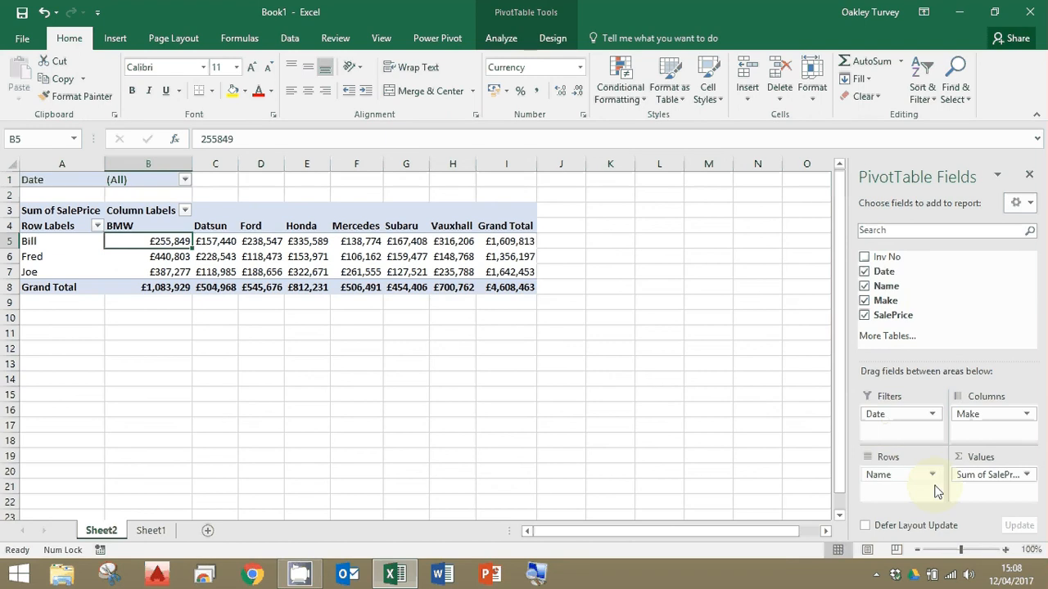
{"action": "left_click", "coordinate": [932, 414]}
{"action": "left_click", "coordinate": [908, 430]}
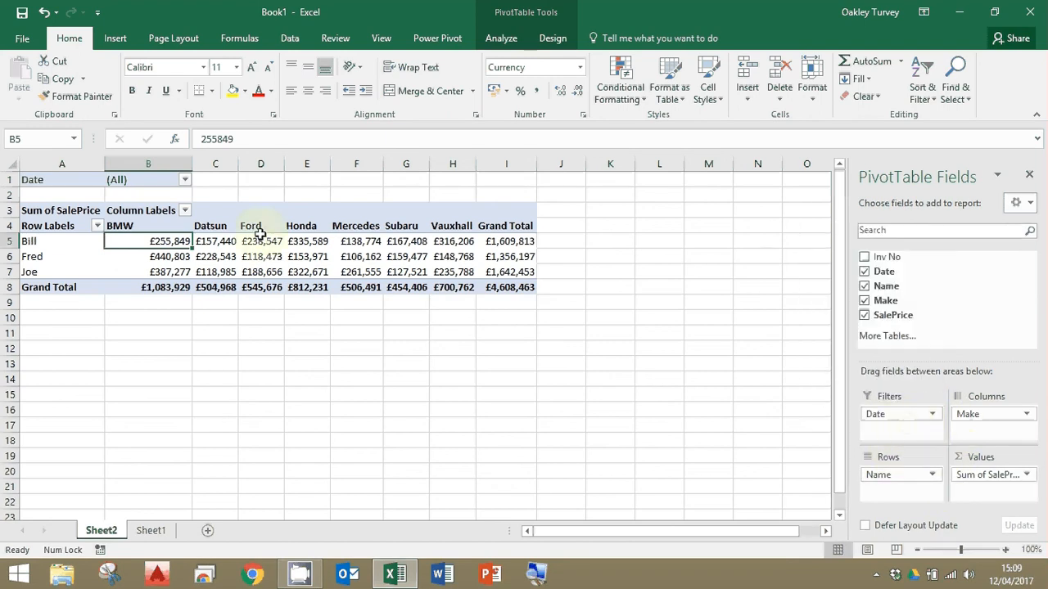
Browse the dates offered by the Date report filter without applying any, and remove the Date field from the PivotTable.
{"action": "left_click", "coordinate": [185, 180]}
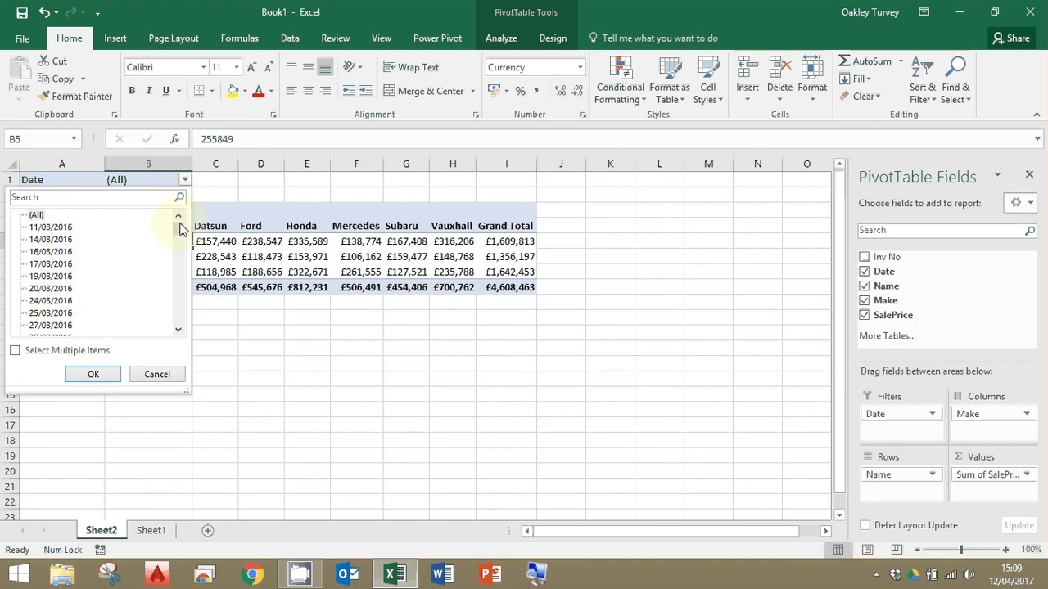
{"action": "mouse_move", "coordinate": [178, 229]}
{"action": "left_mouse_down"}
{"action": "mouse_move", "coordinate": [192, 334]}
{"action": "mouse_move", "coordinate": [196, 208]}
{"action": "mouse_move", "coordinate": [186, 237]}
{"action": "left_mouse_up"}
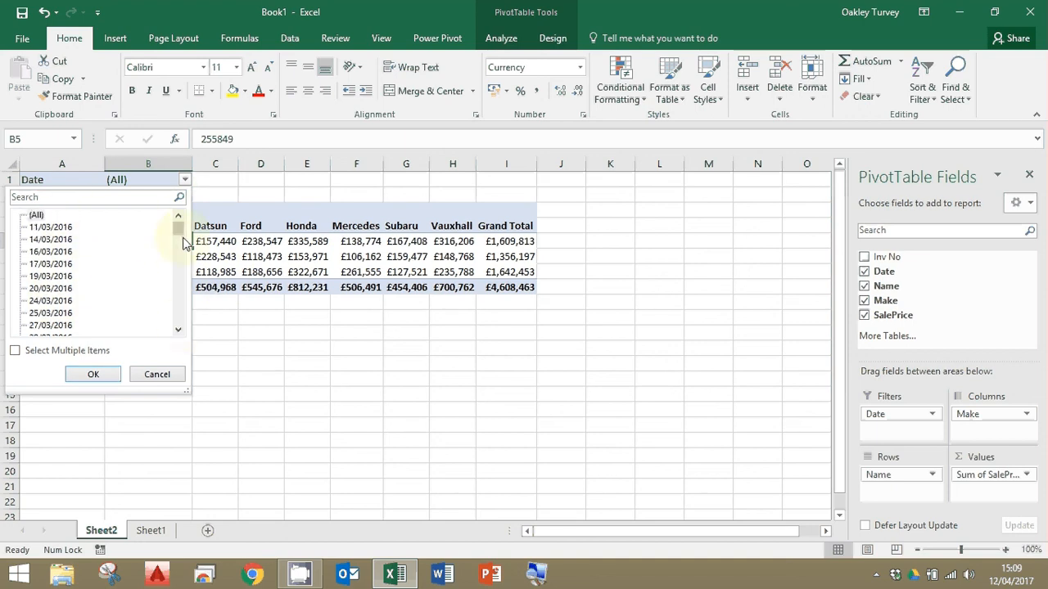
{"action": "left_click", "coordinate": [155, 378]}
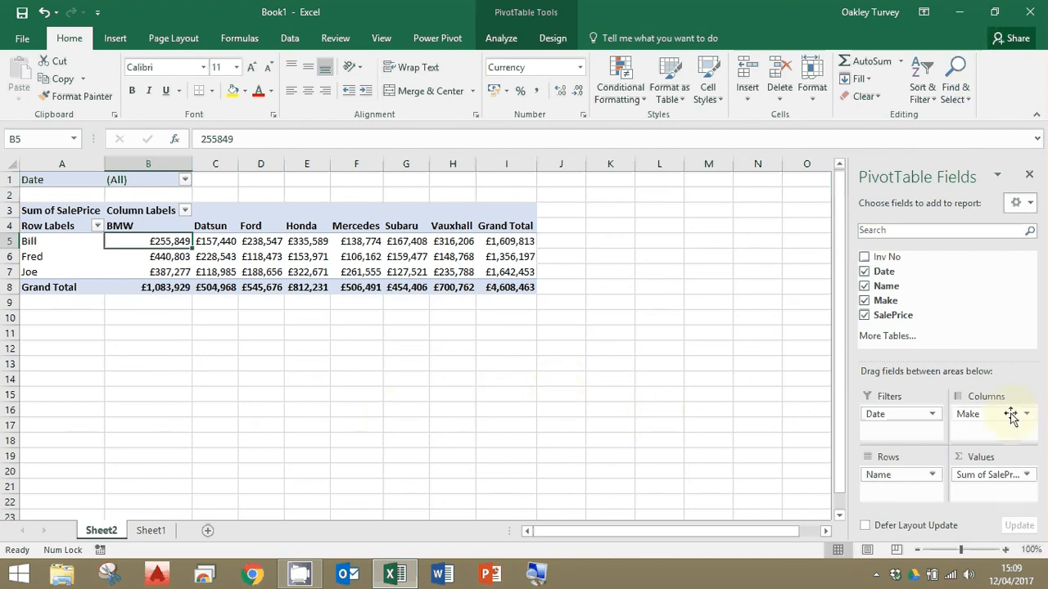
{"action": "left_click_drag", "start_coordinate": [933, 415], "coordinate": [929, 316]}
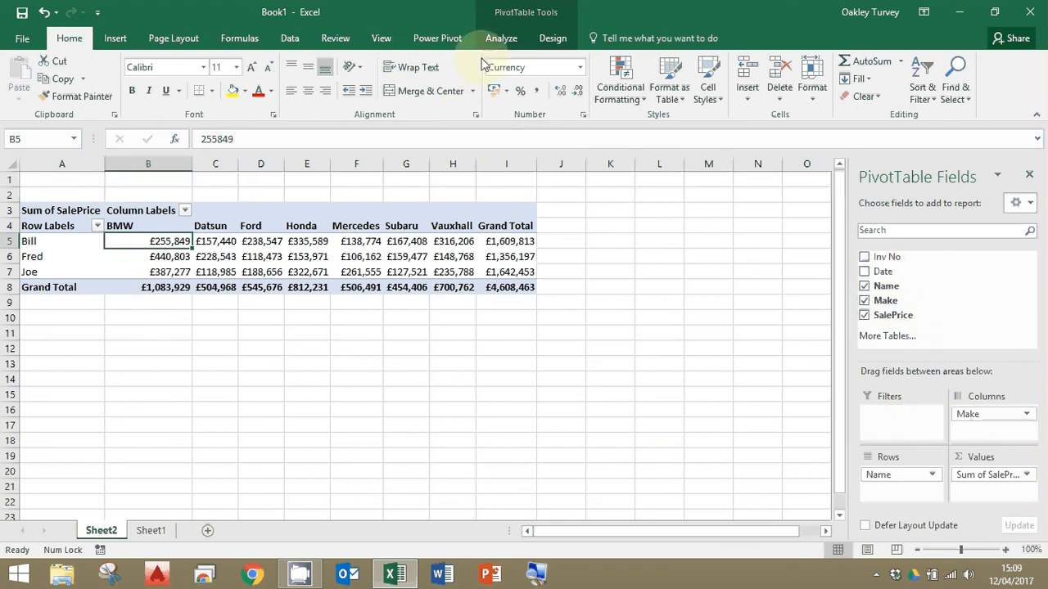
Minimize the workbook window to return to the desktop.
{"action": "left_click", "coordinate": [499, 37]}
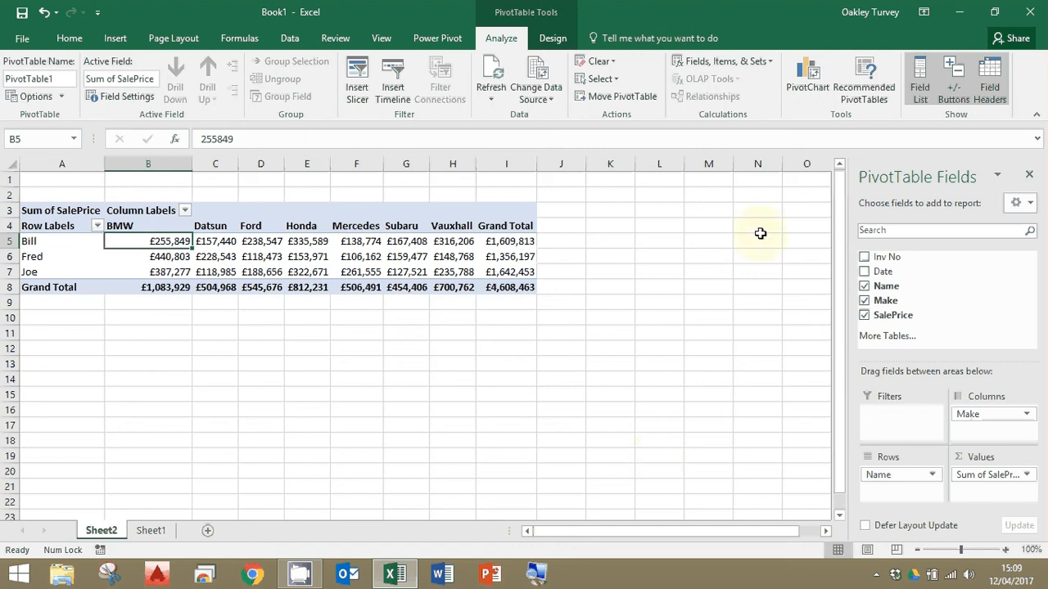
{"action": "left_click", "coordinate": [959, 12]}
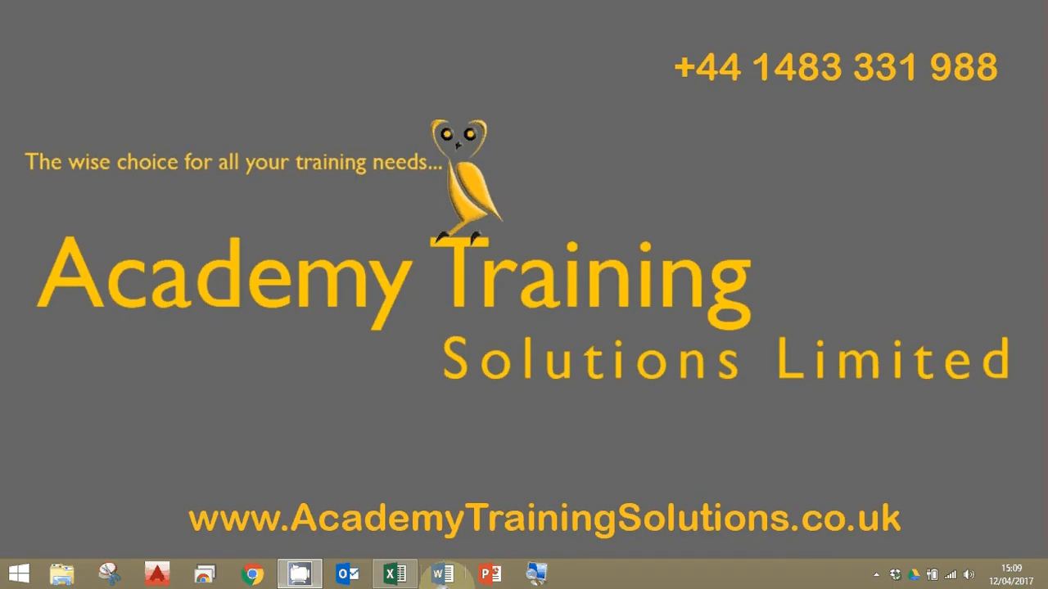